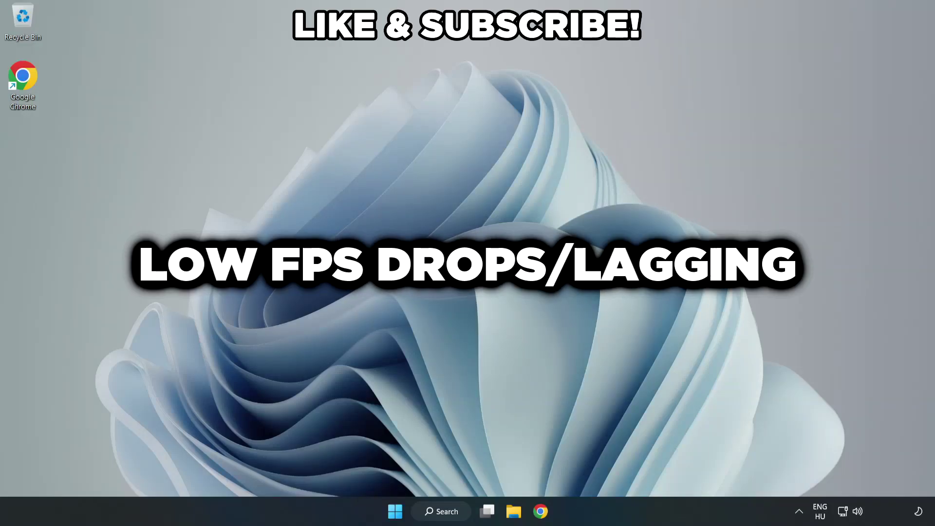
- Search Windows for 'edit power plan' to find the power plan settings
{"action": "left_click", "coordinate": [448, 513]}
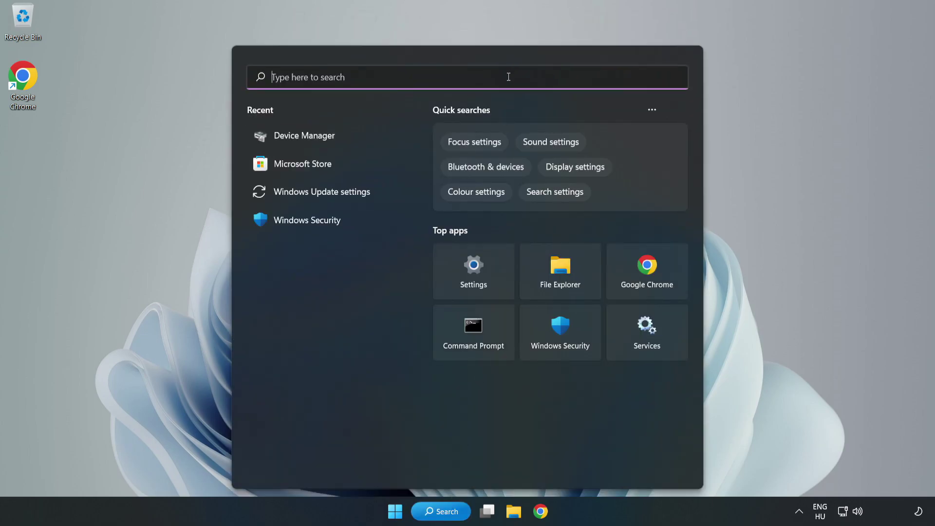
{"action": "type", "text": "edit"}
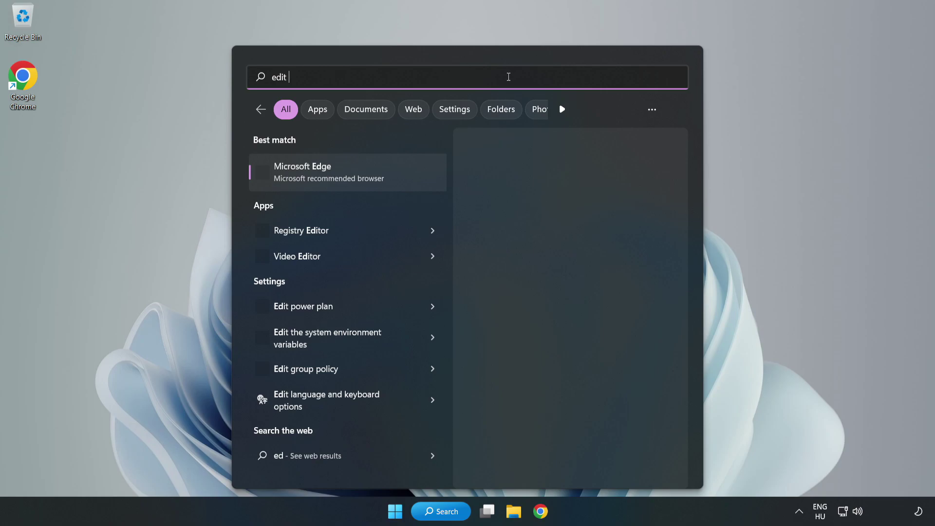
{"action": "type", "text": " power"}
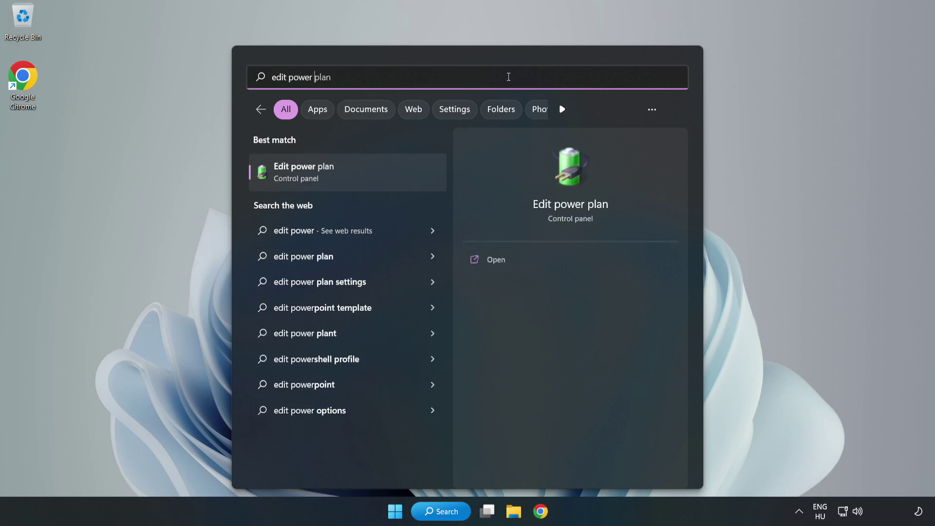
{"action": "type", "text": " plan"}
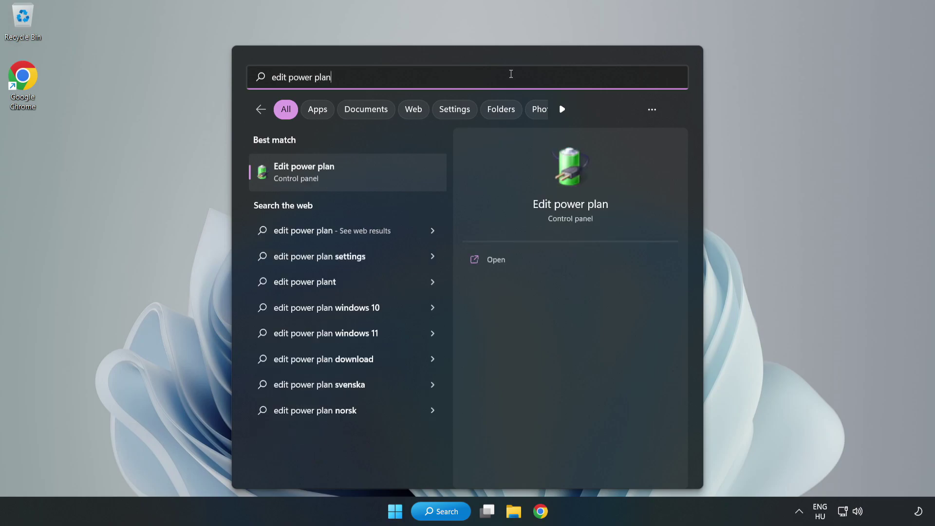
- Switch the active power plan to High performance in Power Options, then close the window
{"action": "left_click", "coordinate": [353, 173]}
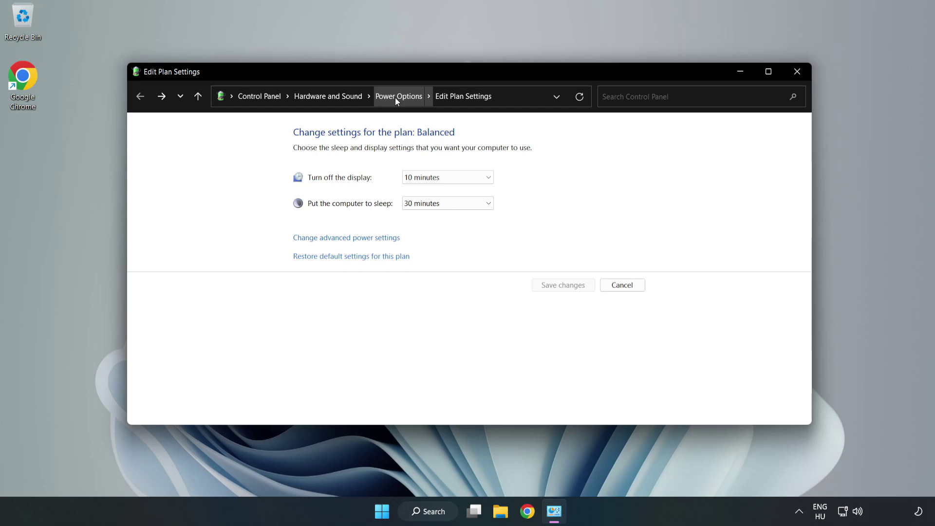
{"action": "left_click", "coordinate": [395, 97]}
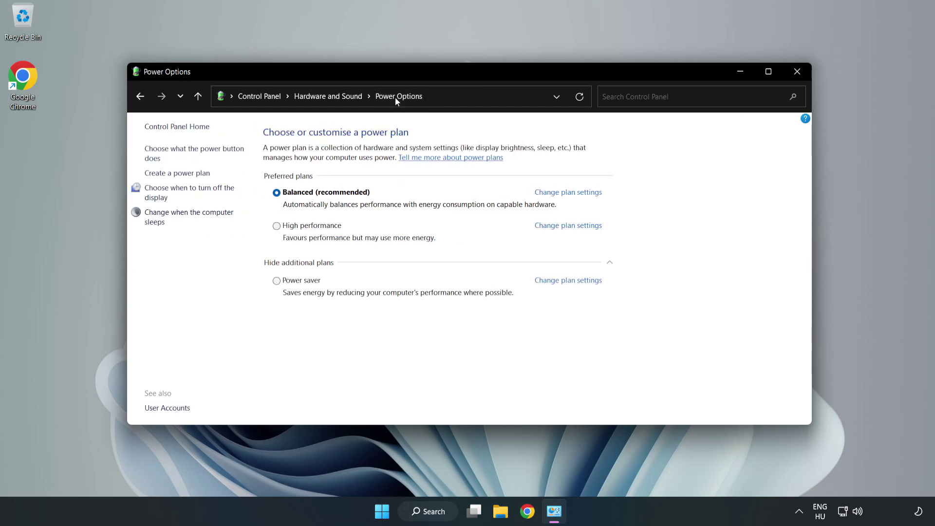
{"action": "left_click", "coordinate": [307, 228]}
{"action": "left_click", "coordinate": [795, 73]}
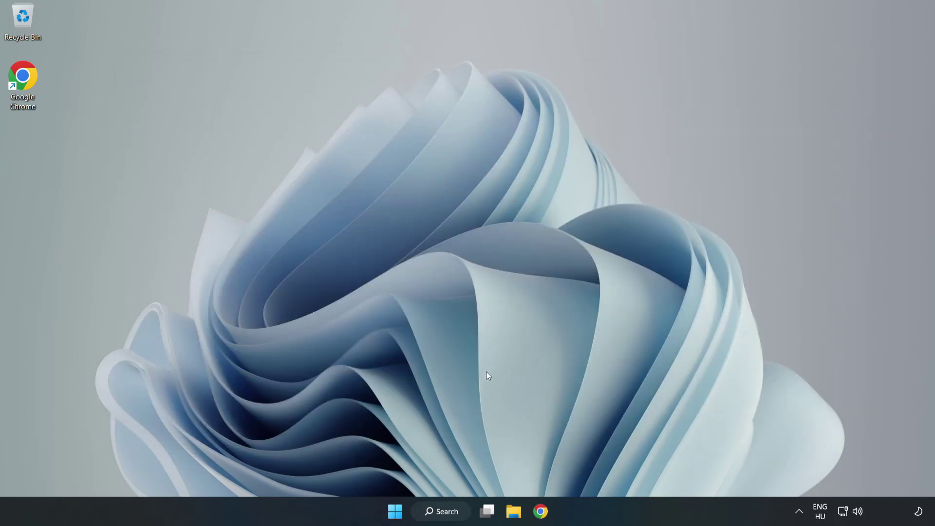
- Search Windows for 'device manager'
{"action": "left_click", "coordinate": [453, 512]}
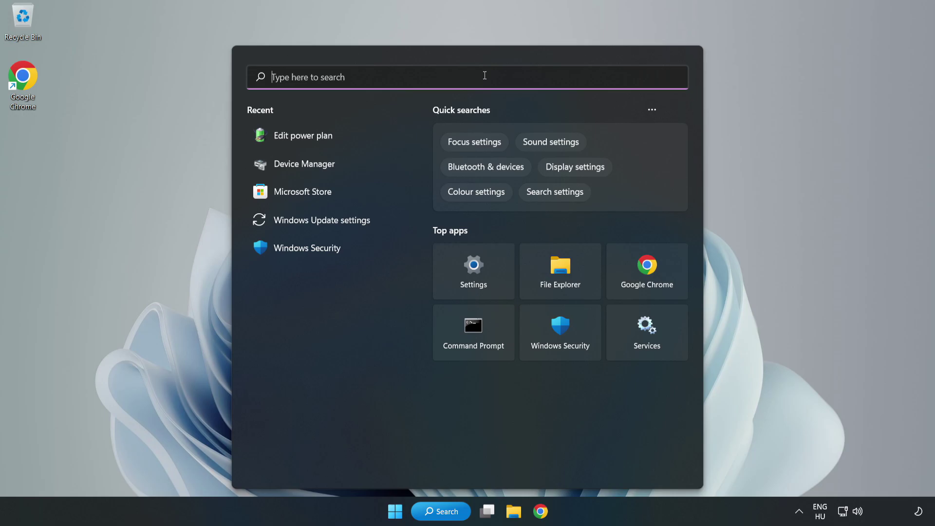
{"action": "type", "text": "device mana"}
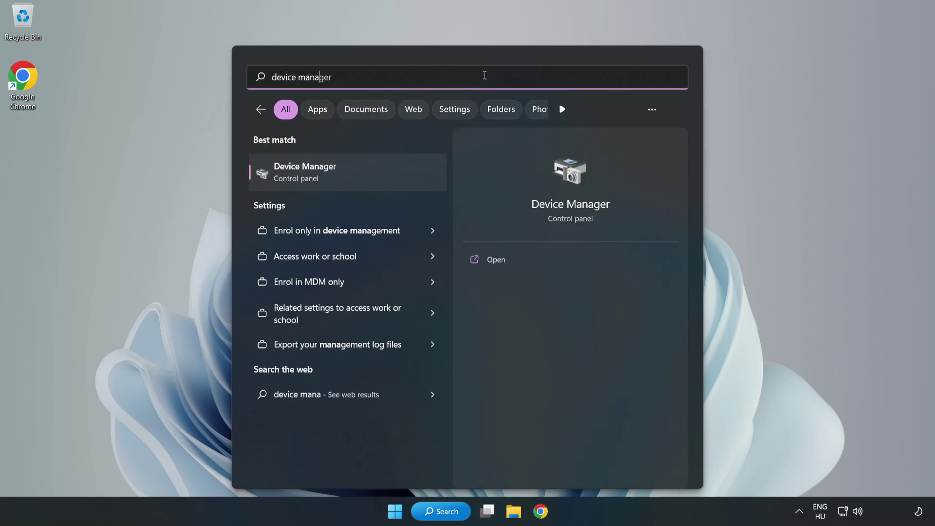
{"action": "type", "text": "ger"}
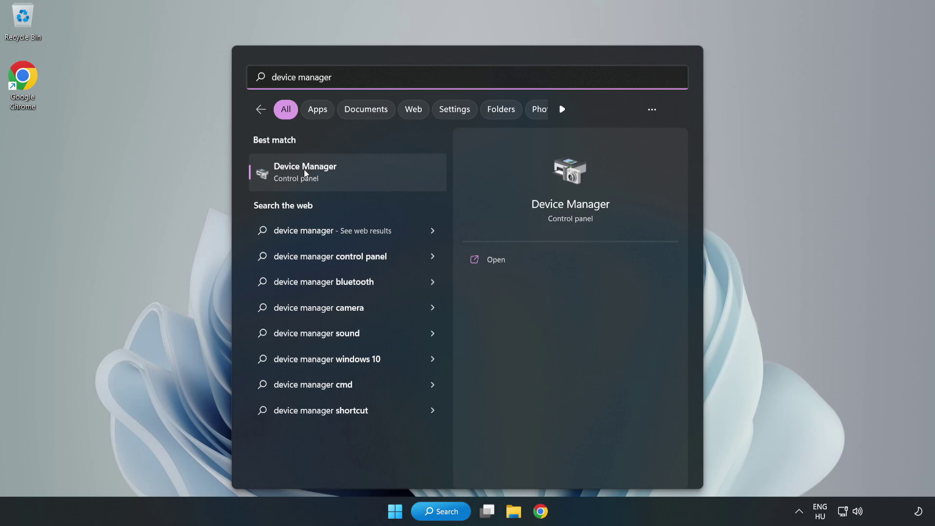
- Open Device Manager, expand Display adapters, and bring up the VMware SVGA 3D context menu
{"action": "left_click", "coordinate": [340, 174]}
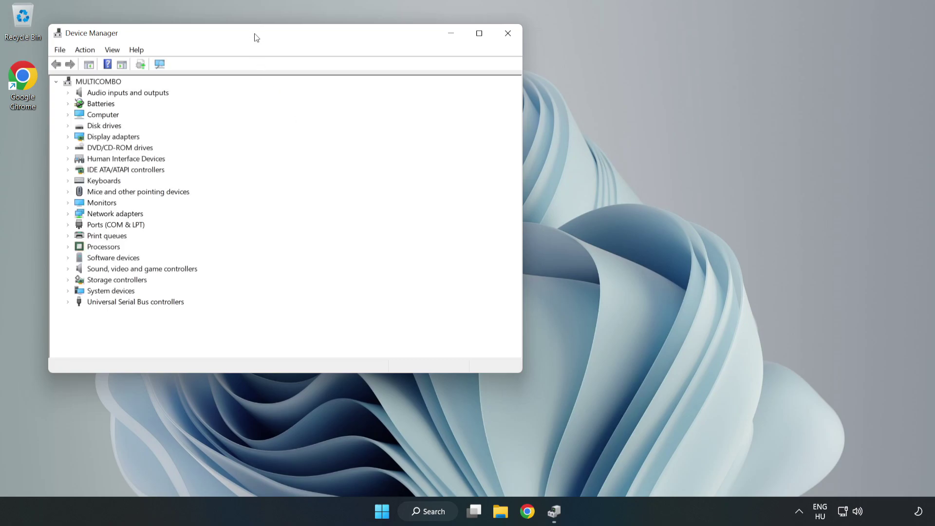
{"action": "left_click_drag", "start_coordinate": [255, 38], "coordinate": [431, 94]}
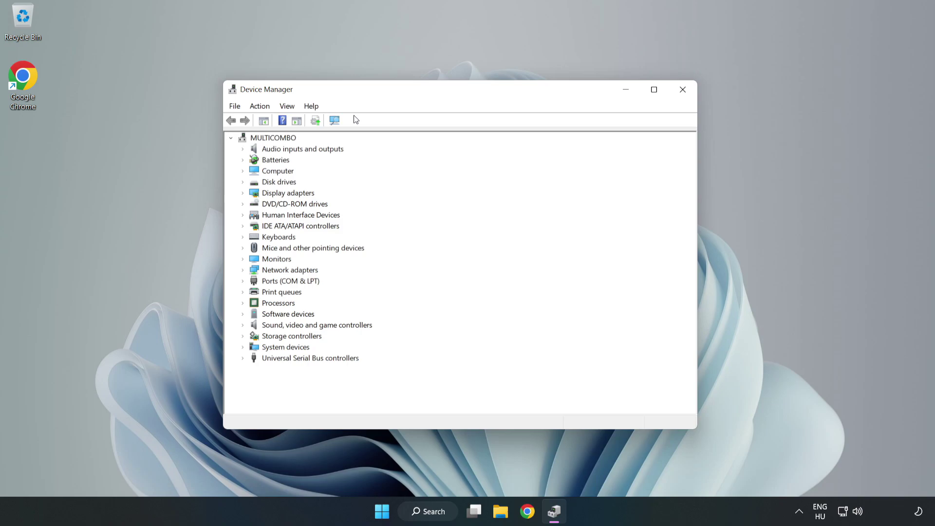
{"action": "left_click", "coordinate": [296, 193]}
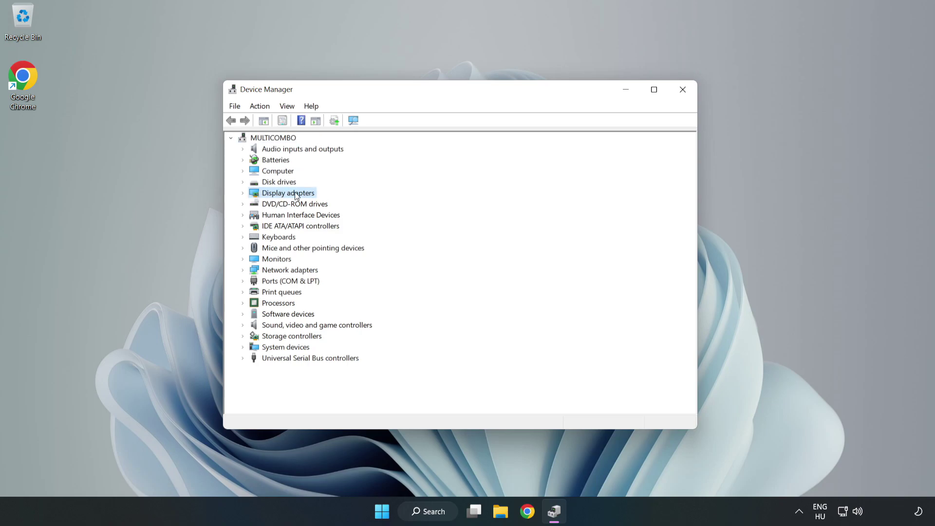
{"action": "left_click", "coordinate": [243, 194]}
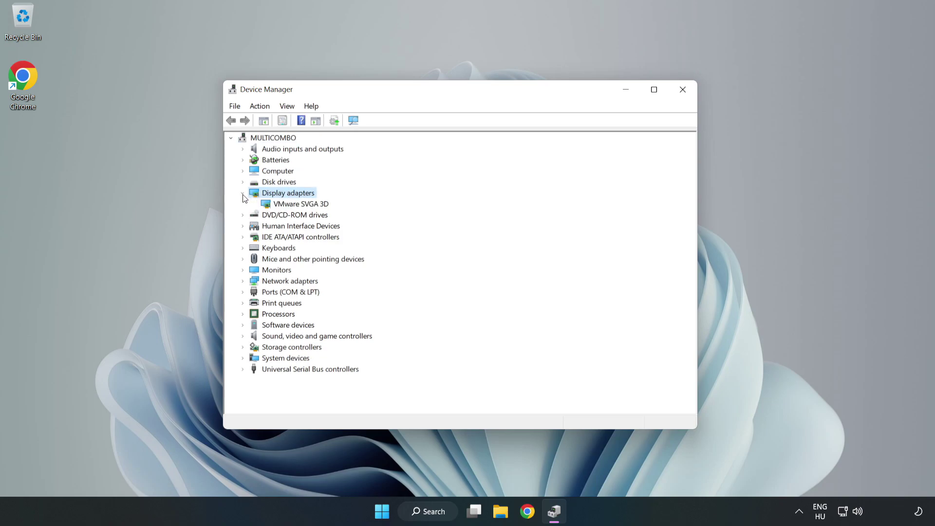
{"action": "left_click", "coordinate": [317, 206]}
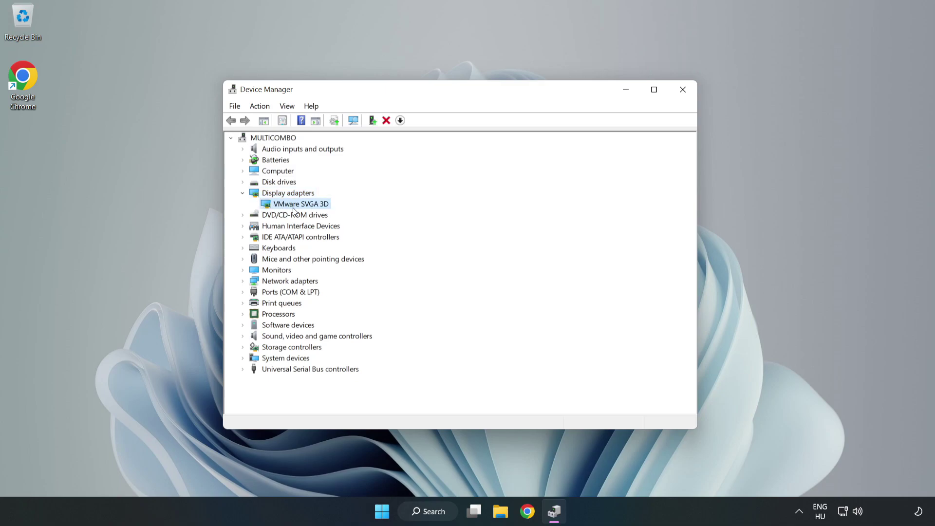
{"action": "right_click", "coordinate": [299, 209]}
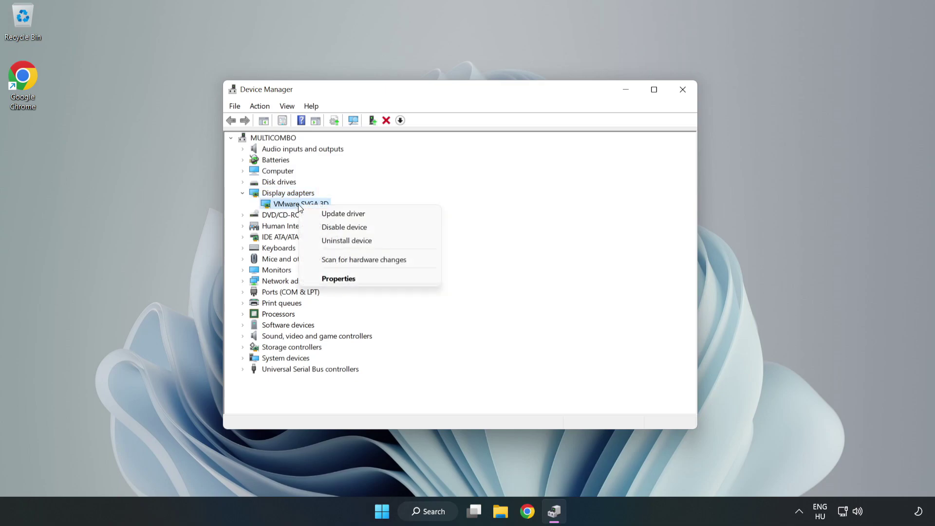
- Search automatically for VMware SVGA 3D drivers, dismiss the result, and close Device Manager
{"action": "left_click", "coordinate": [352, 215]}
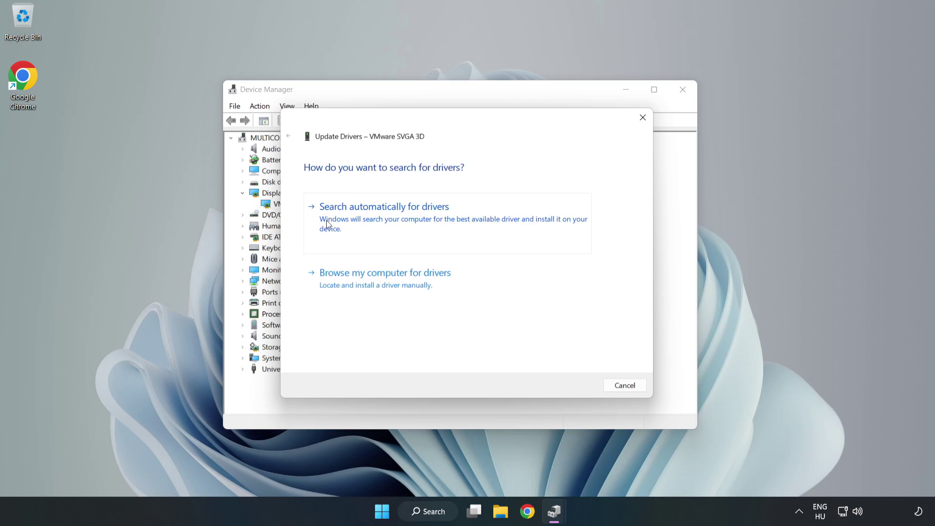
{"action": "left_click", "coordinate": [385, 221]}
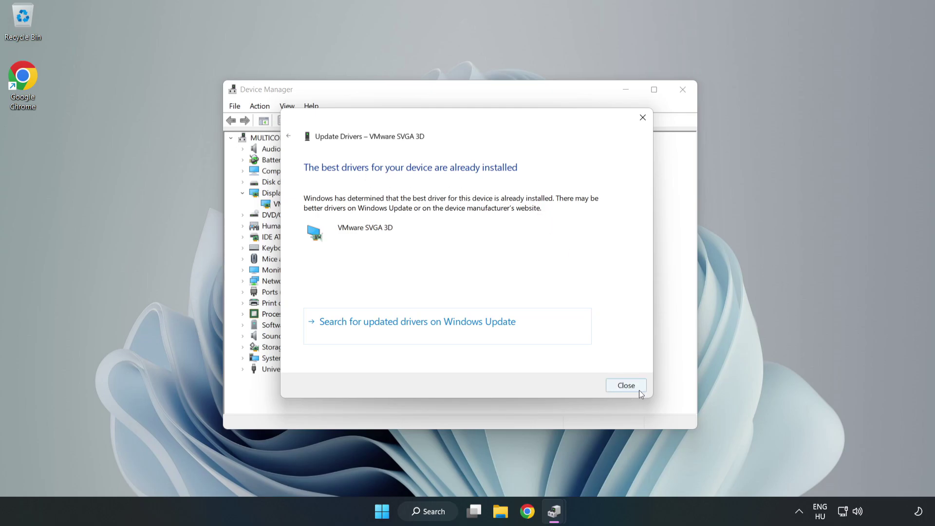
{"action": "left_click", "coordinate": [626, 386]}
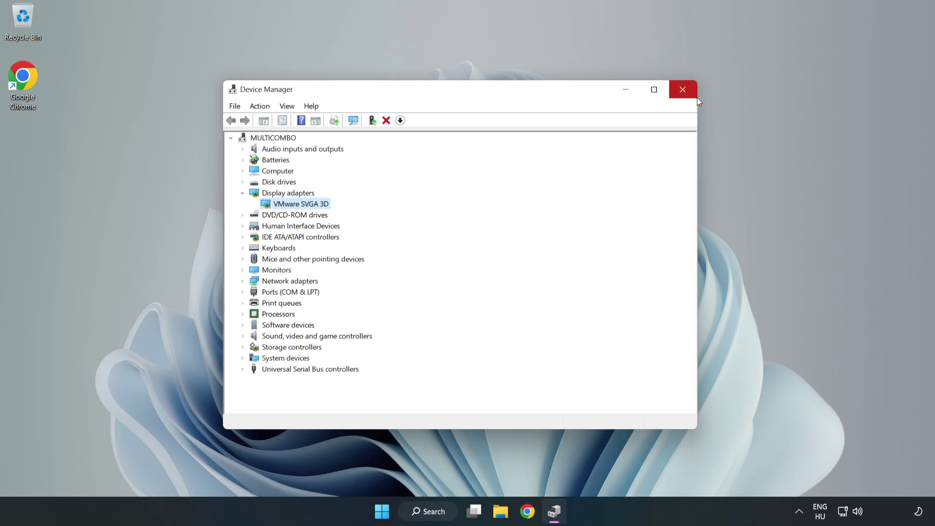
{"action": "left_click", "coordinate": [685, 91]}
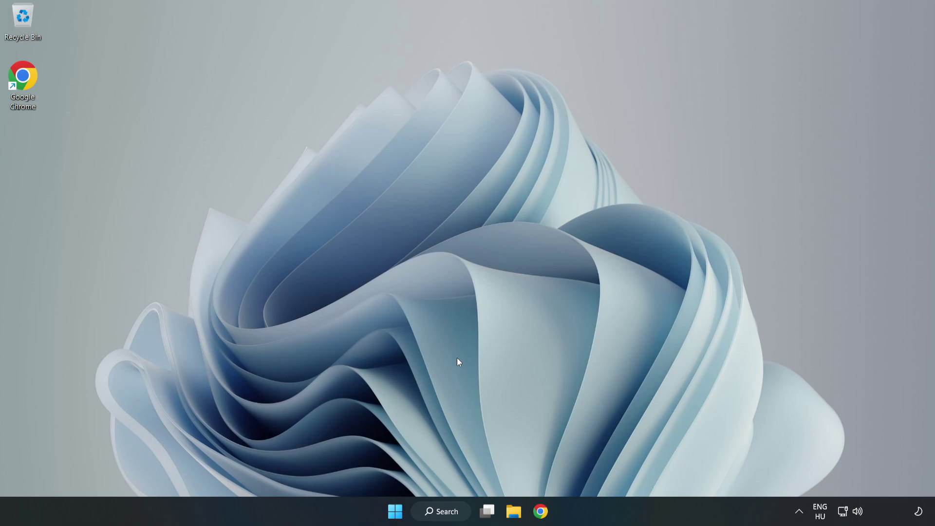
- Search Windows for 'game mode settings'
{"action": "left_click", "coordinate": [453, 514]}
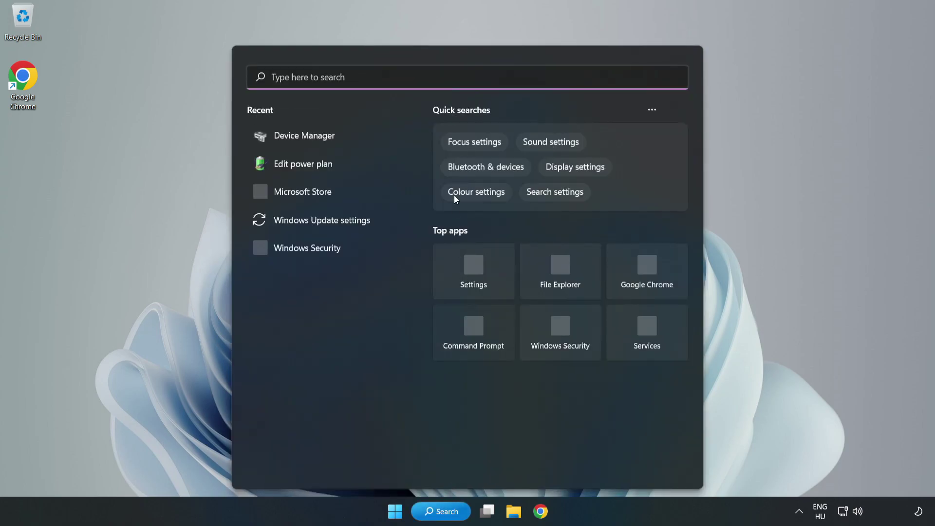
{"action": "type", "text": "g"}
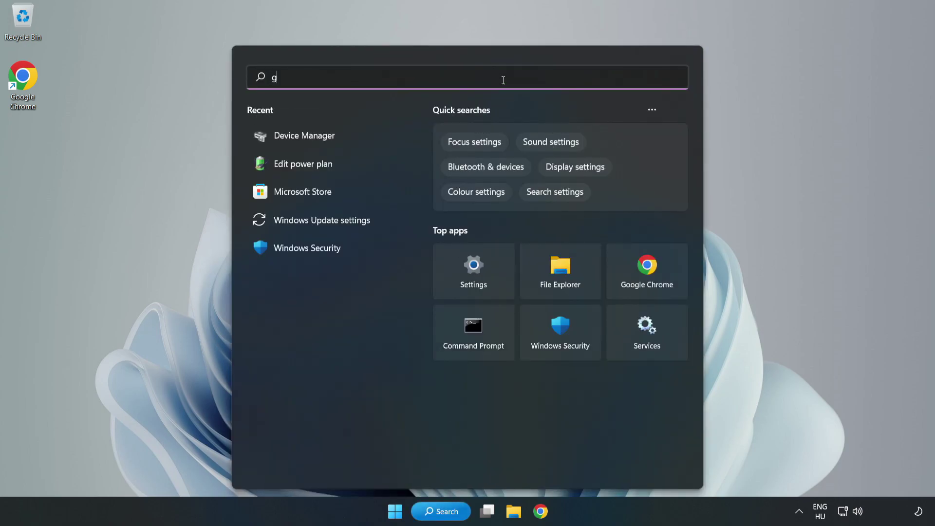
{"action": "type", "text": "ame mode"}
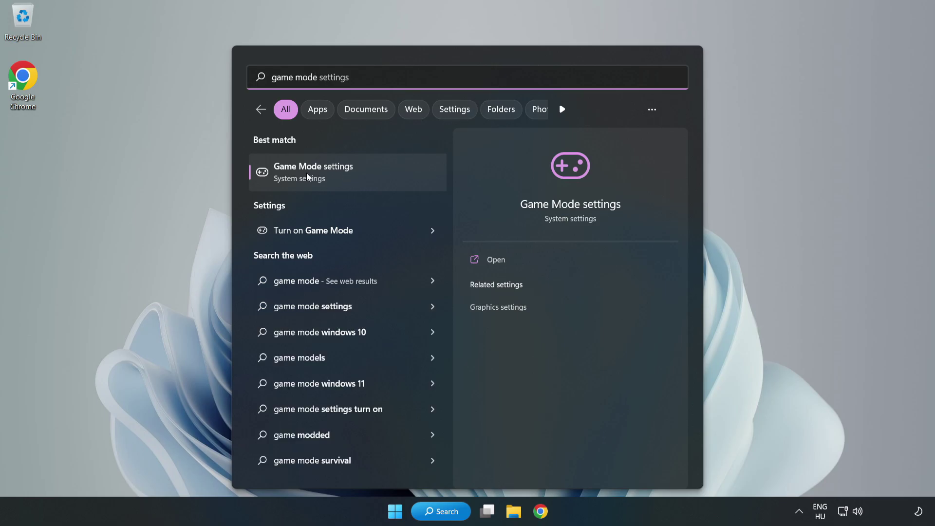
- Stop the controller button opening Xbox Game Bar, close Settings, and launch Task Manager
{"action": "left_click", "coordinate": [334, 176]}
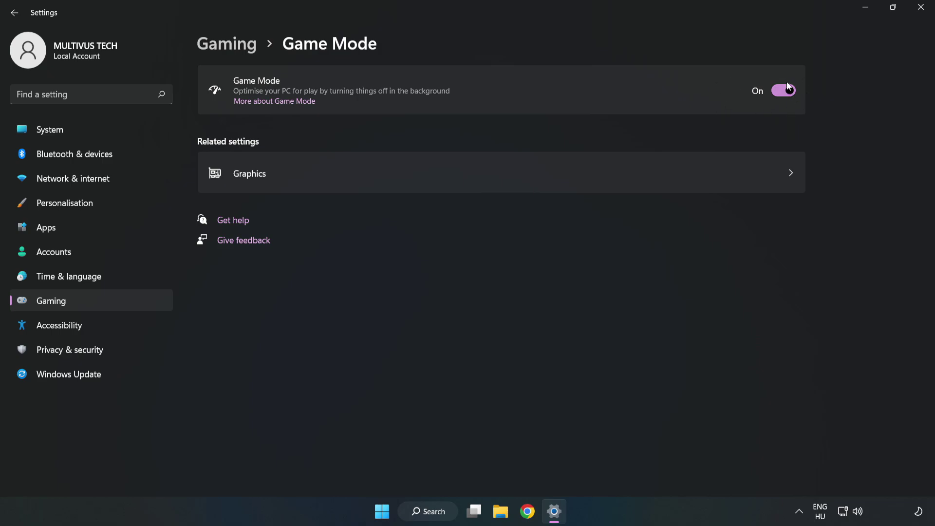
{"action": "left_click", "coordinate": [238, 49]}
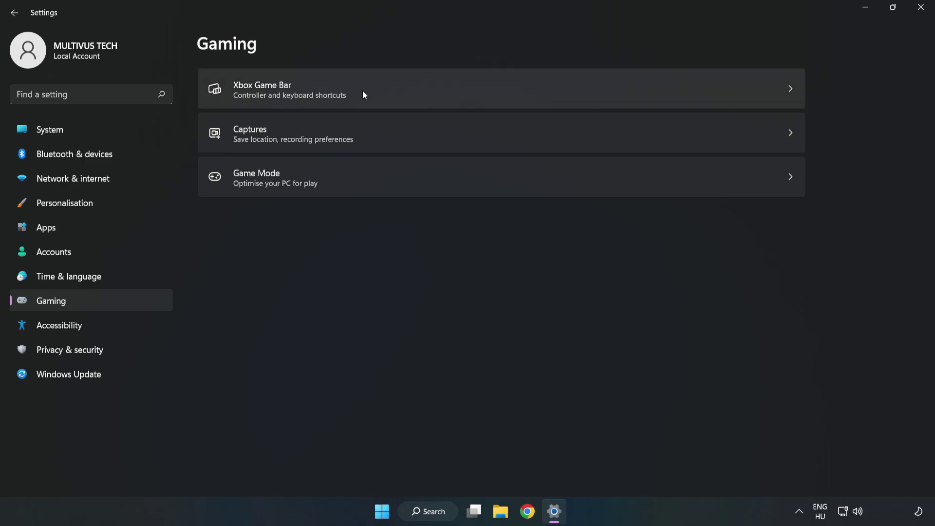
{"action": "left_click", "coordinate": [397, 88]}
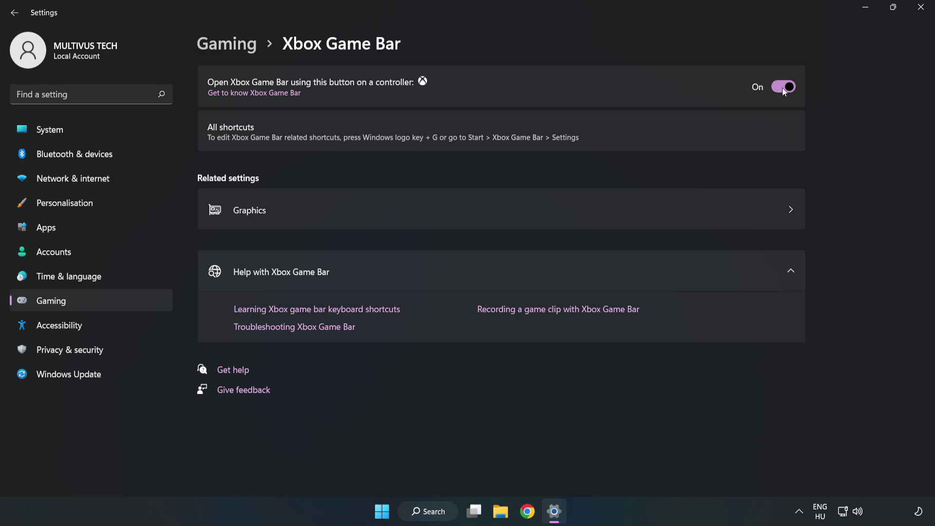
{"action": "left_click", "coordinate": [783, 88]}
{"action": "left_click", "coordinate": [922, 15]}
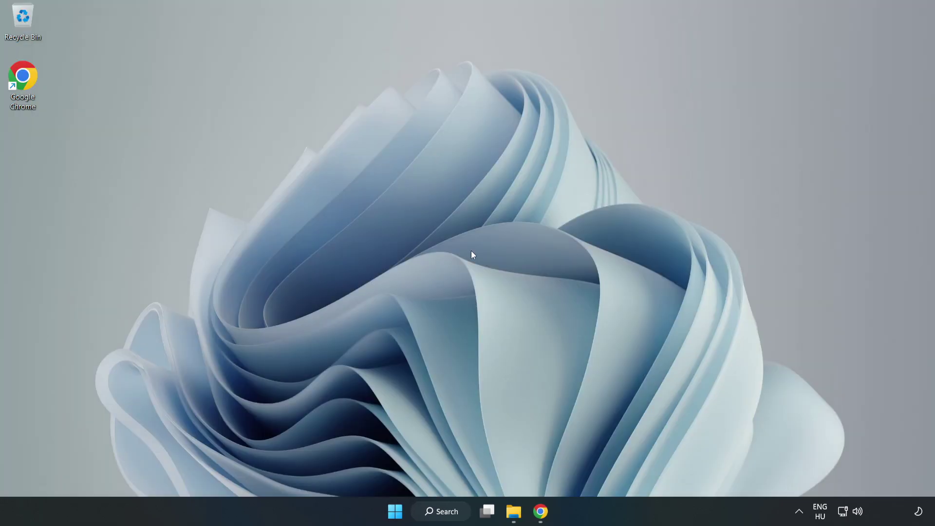
{"action": "right_click", "coordinate": [395, 512]}
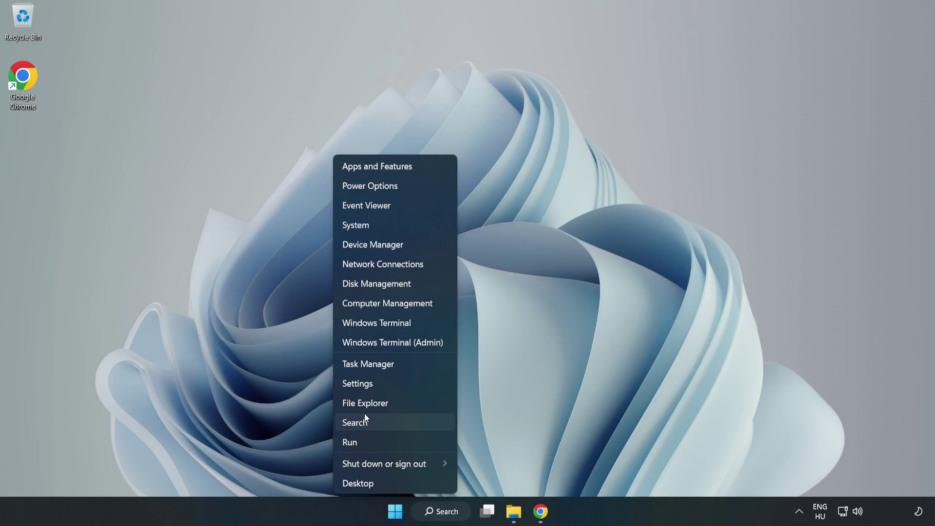
{"action": "left_click", "coordinate": [409, 369]}
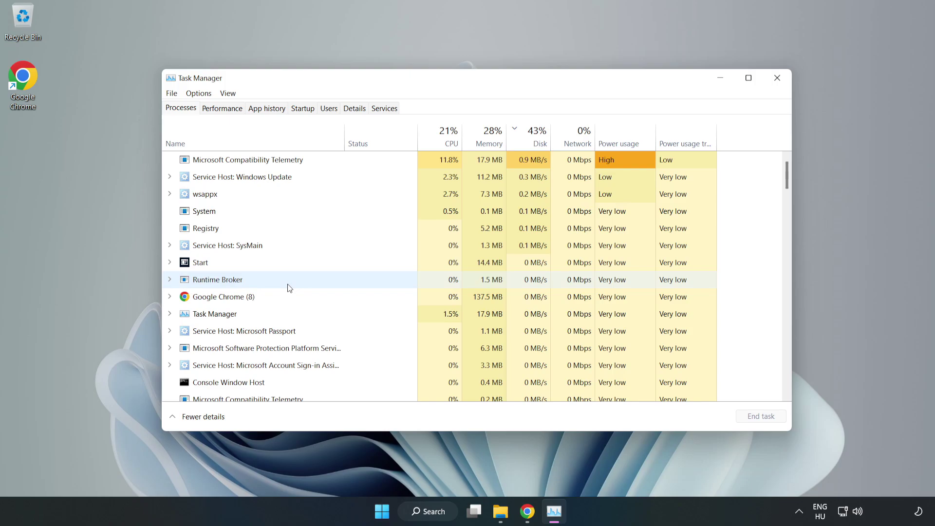
- End the Google Chrome (8) processes and show the Startup apps list
{"action": "left_click", "coordinate": [252, 298]}
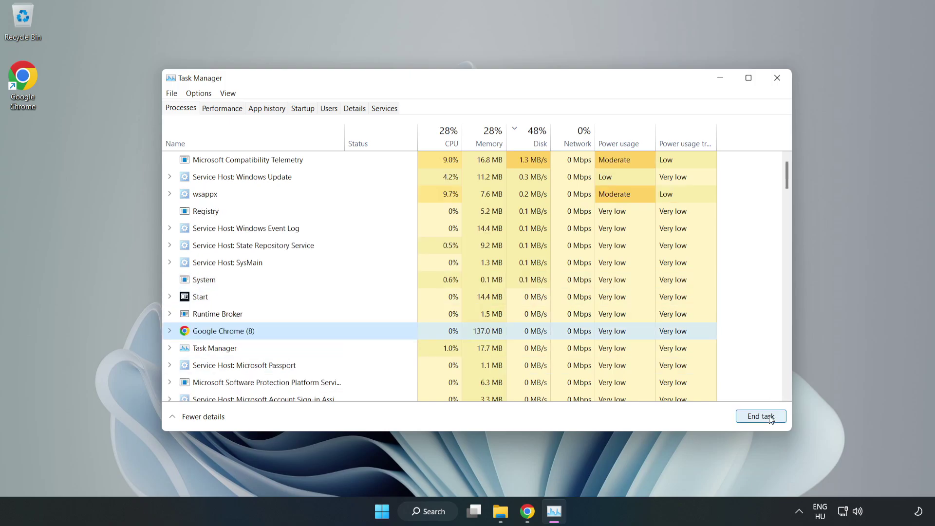
{"action": "left_click", "coordinate": [756, 417]}
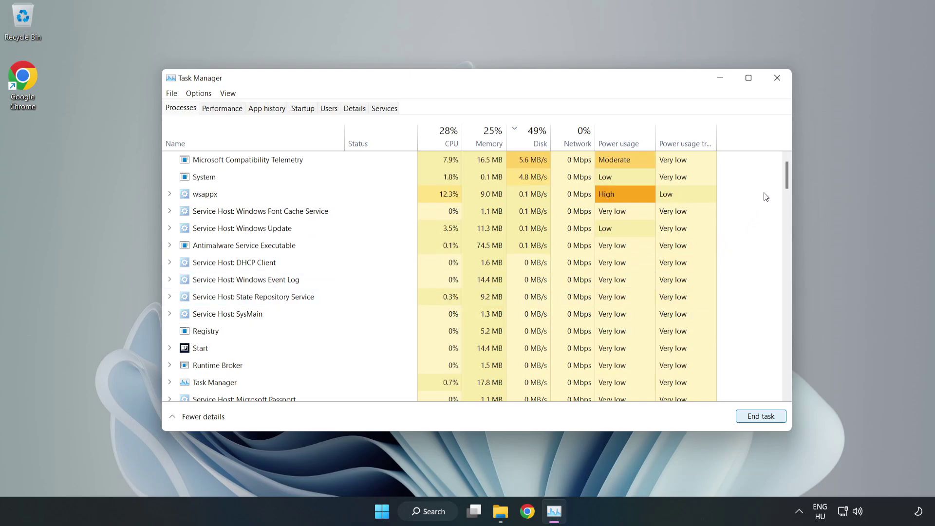
{"action": "left_click_drag", "start_coordinate": [790, 177], "coordinate": [793, 208]}
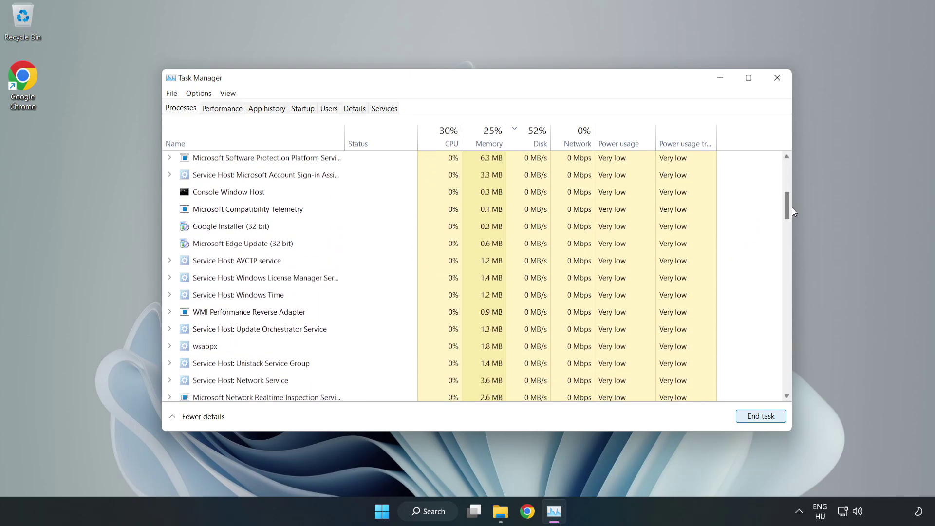
{"action": "mouse_move", "coordinate": [792, 211]}
{"action": "left_mouse_down"}
{"action": "mouse_move", "coordinate": [789, 335]}
{"action": "mouse_move", "coordinate": [756, 164]}
{"action": "left_mouse_up"}
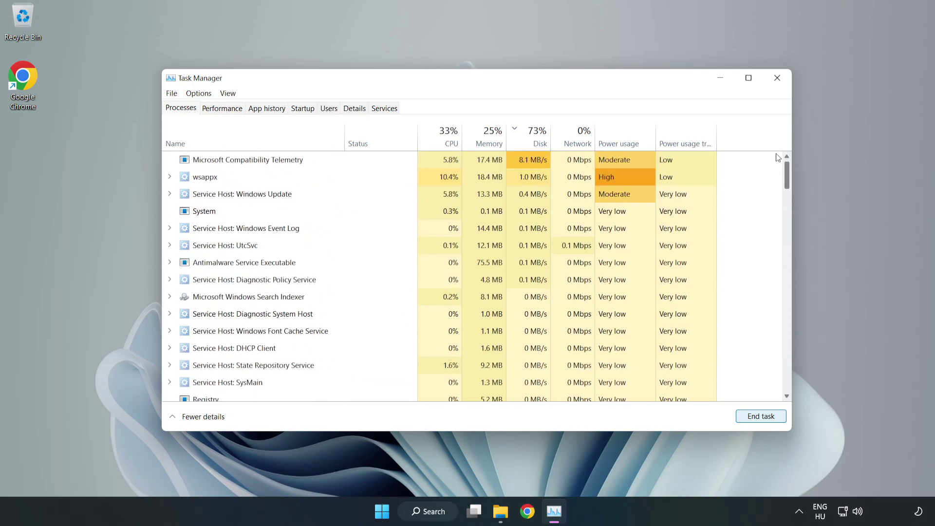
{"action": "left_click", "coordinate": [308, 112]}
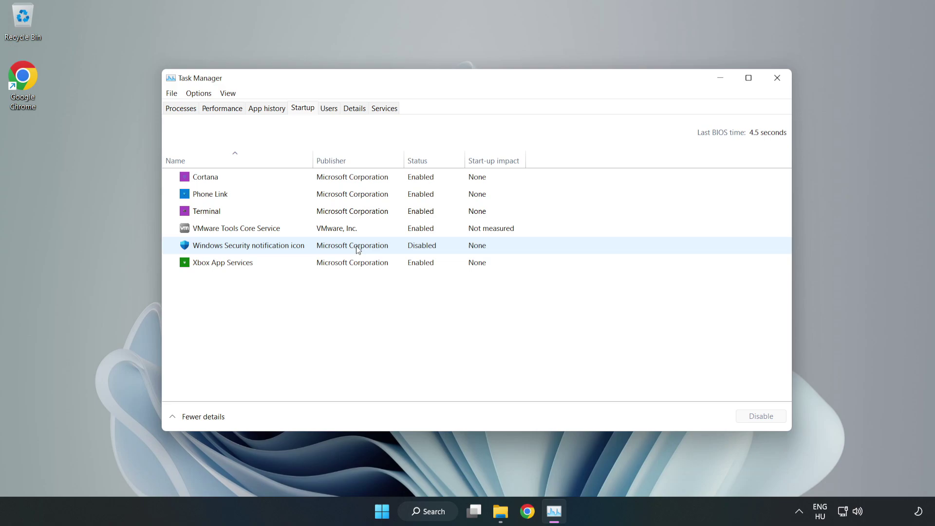
- Disable Cortana, Phone Link, Terminal and Xbox App Services at startup, then close Task Manager
{"action": "left_click", "coordinate": [352, 177]}
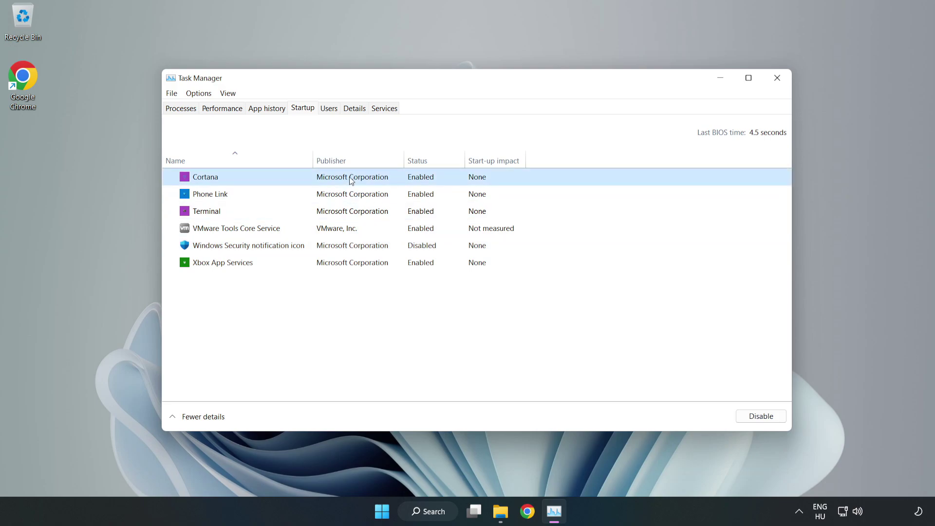
{"action": "left_click", "coordinate": [752, 423]}
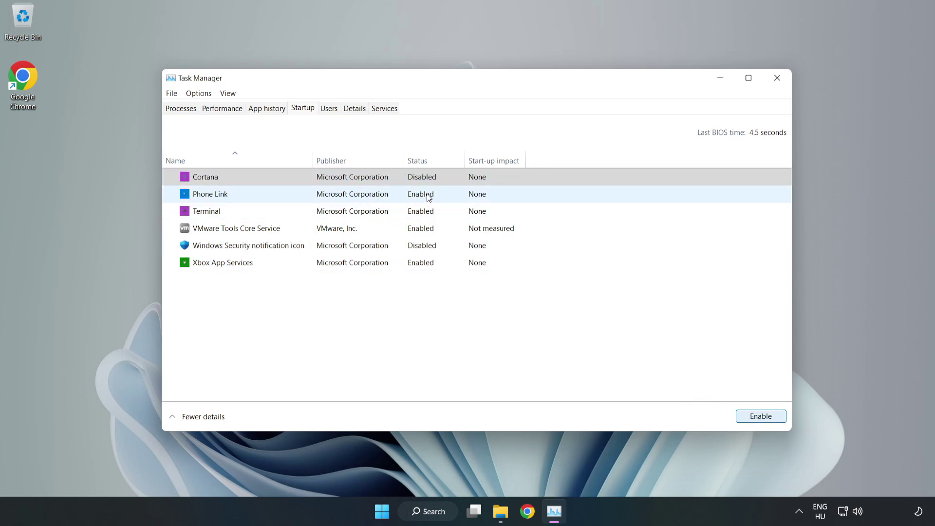
{"action": "left_click", "coordinate": [428, 196]}
{"action": "left_click", "coordinate": [757, 419]}
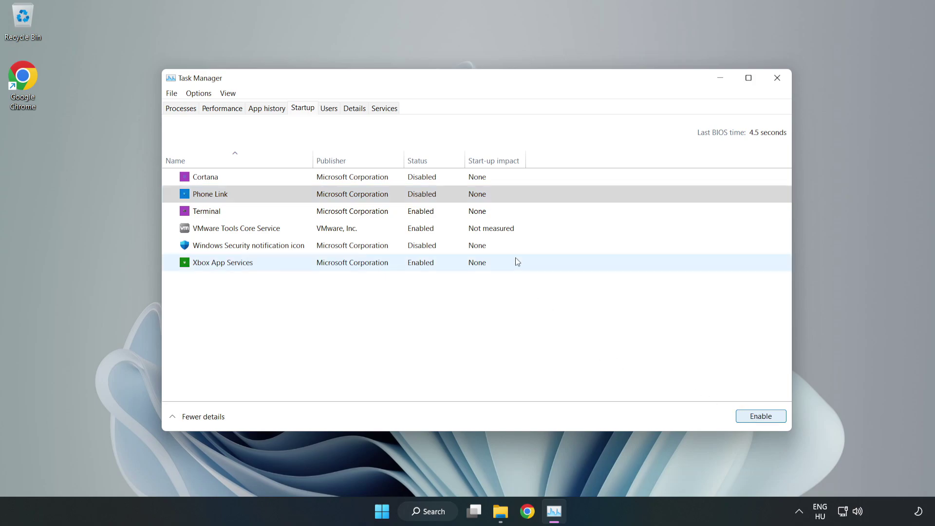
{"action": "left_click", "coordinate": [430, 214]}
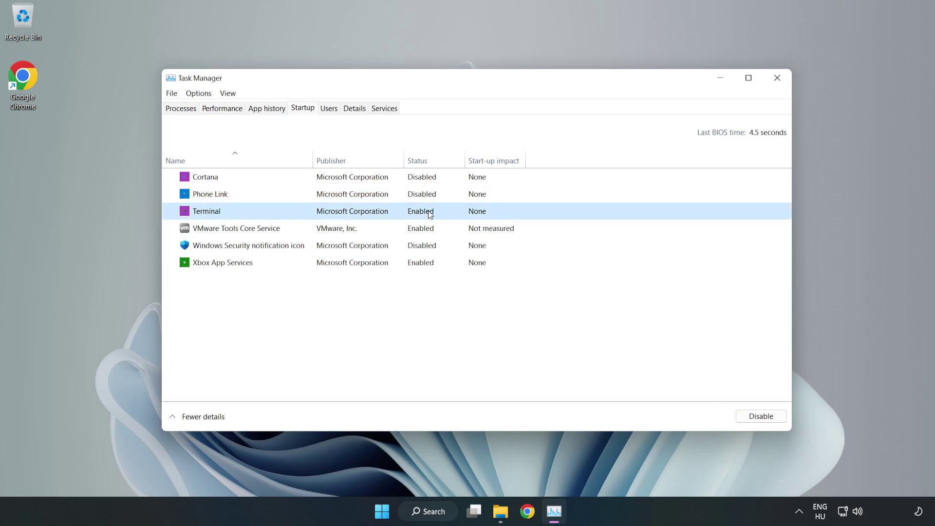
{"action": "left_click", "coordinate": [765, 420]}
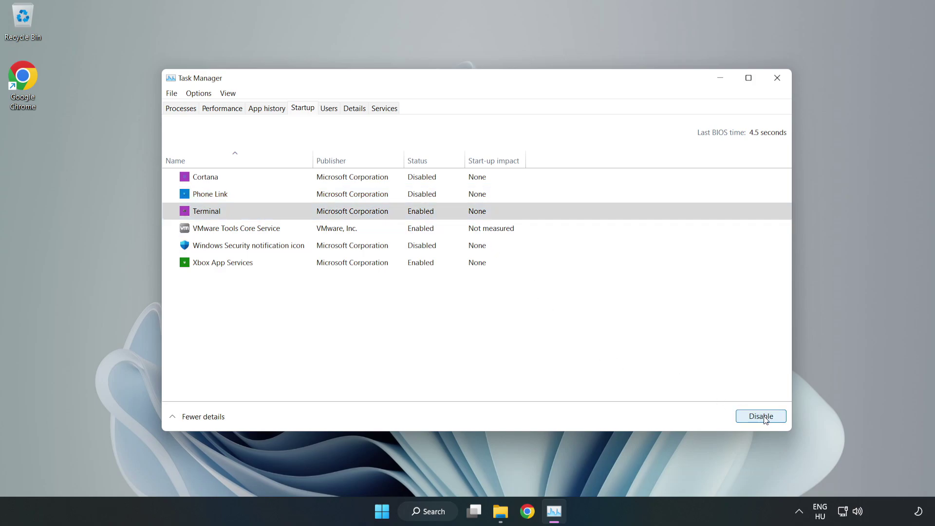
{"action": "left_click", "coordinate": [321, 262]}
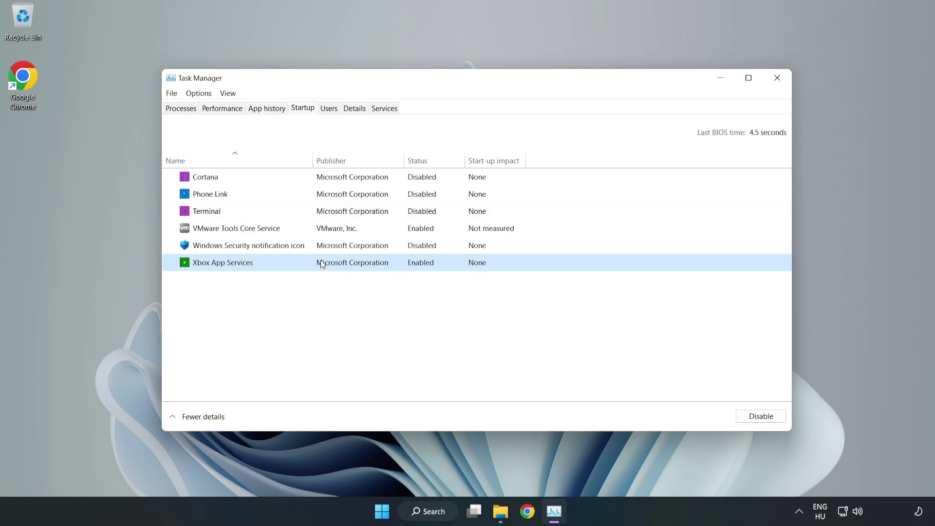
{"action": "left_click", "coordinate": [743, 421]}
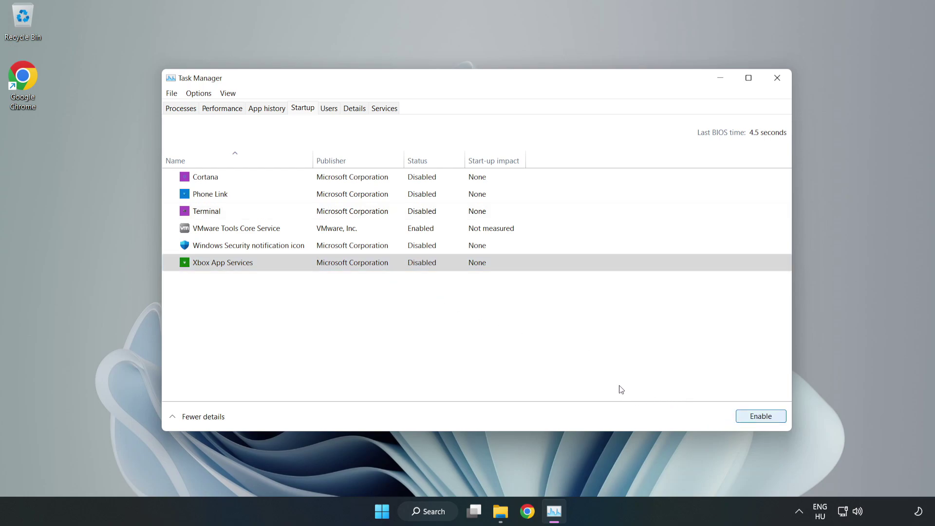
{"action": "left_click", "coordinate": [776, 84]}
- Close Task Manager, run a Windows Update check from search, and close Settings
{"action": "left_click", "coordinate": [776, 83]}
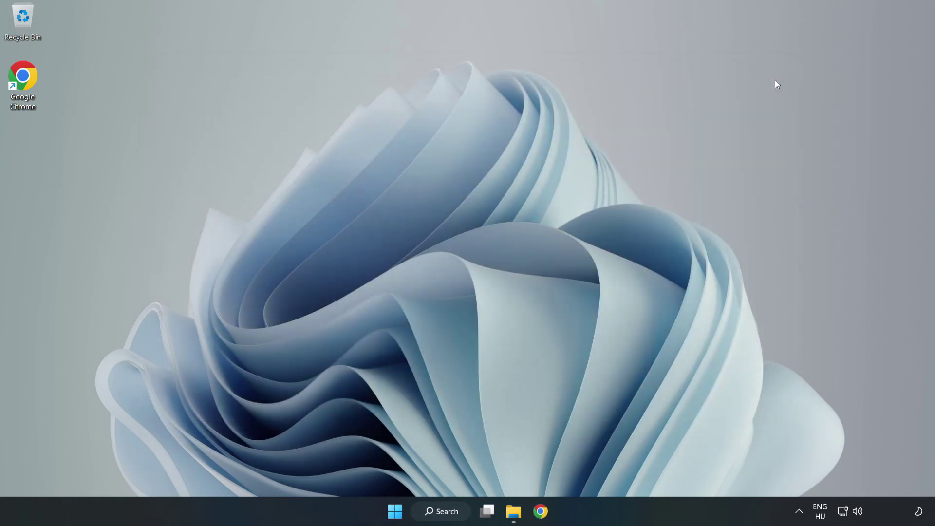
{"action": "left_click", "coordinate": [447, 513]}
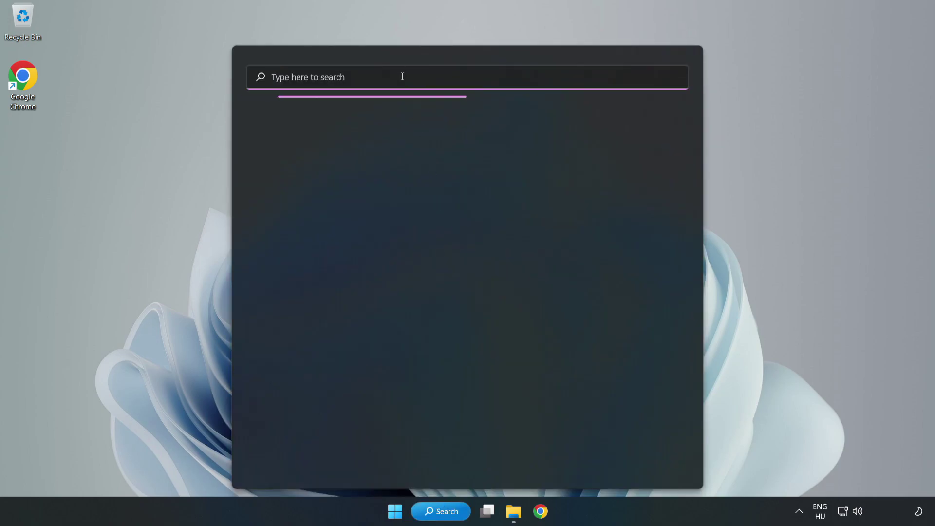
{"action": "type", "text": "update"}
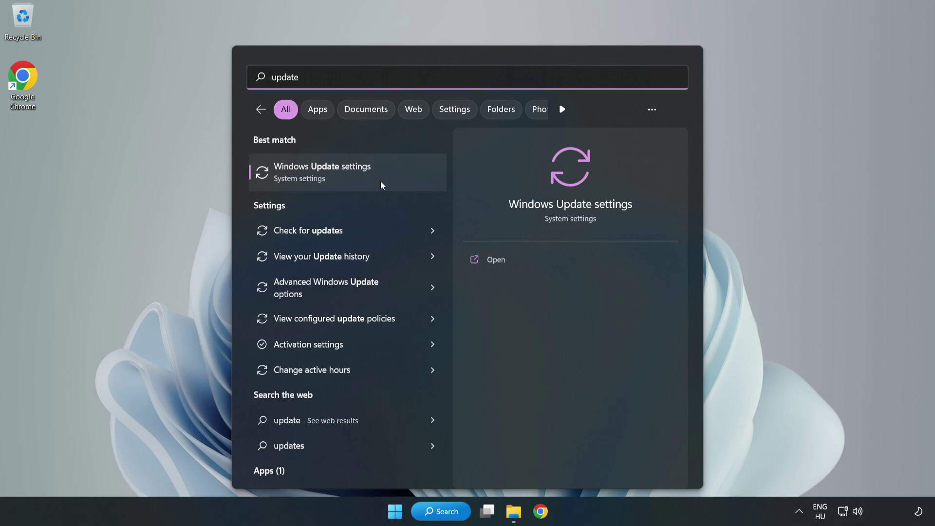
{"action": "left_click", "coordinate": [381, 182]}
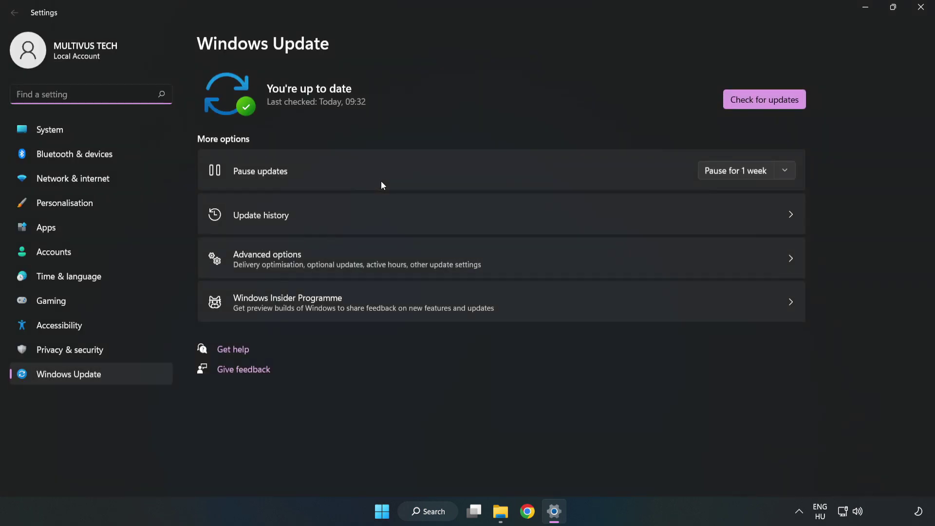
{"action": "left_click", "coordinate": [752, 103]}
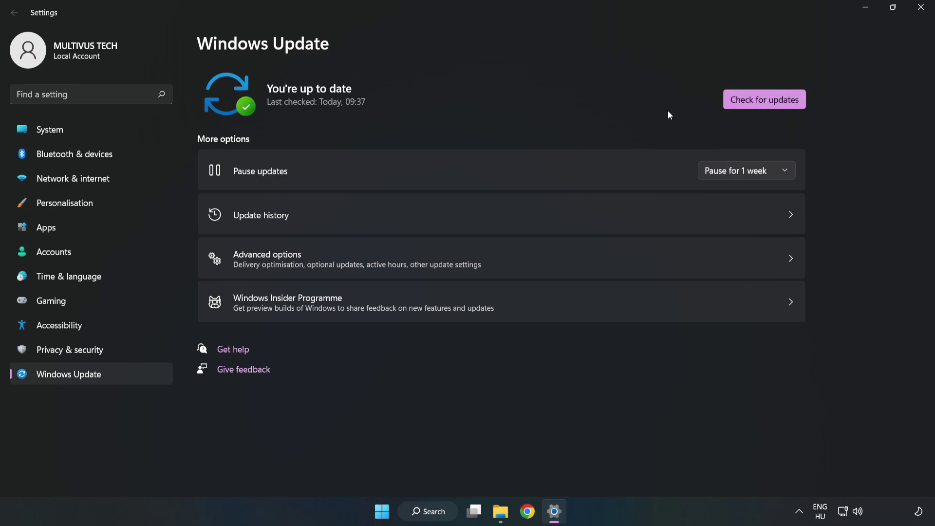
{"action": "left_click", "coordinate": [921, 9]}
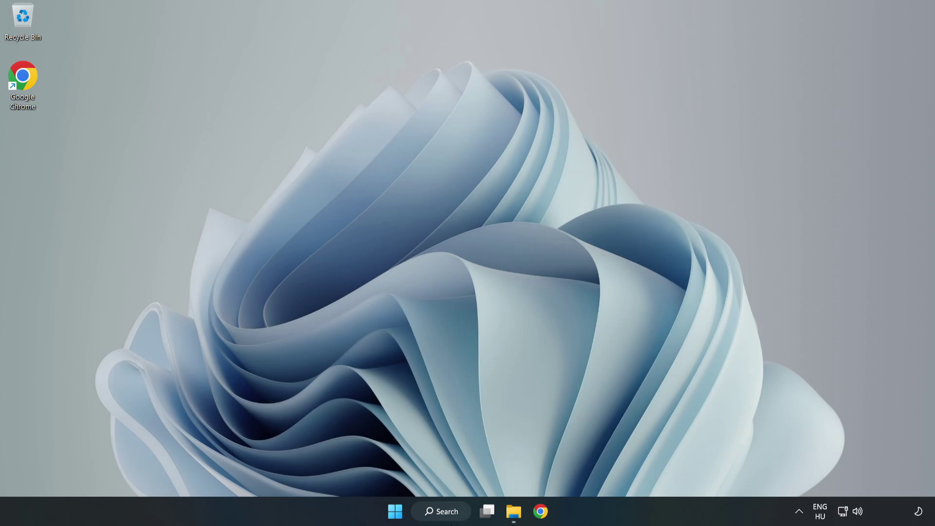
- Launch Registry Editor and open HKEY_CURRENT_USER\System\GameConfigStore to view its GameDVR values
{"action": "left_click", "coordinate": [457, 515]}
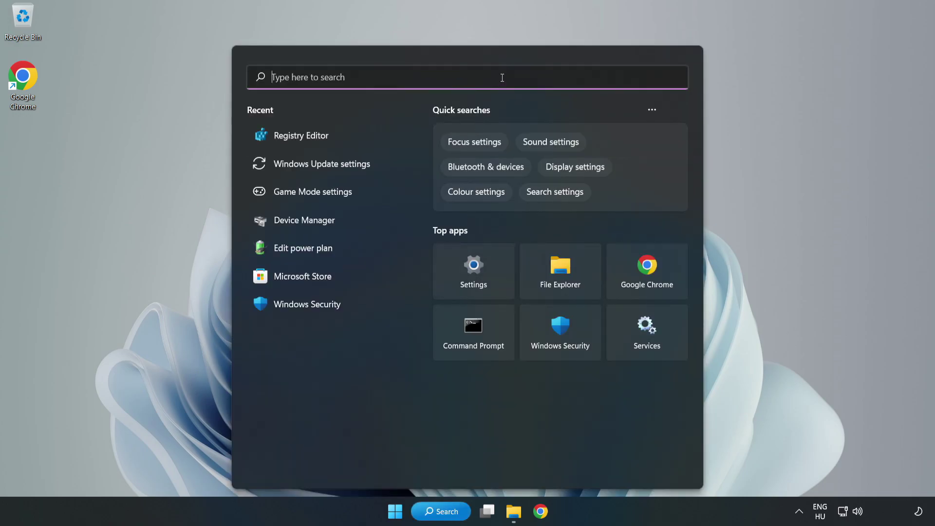
{"action": "type", "text": "regedit"}
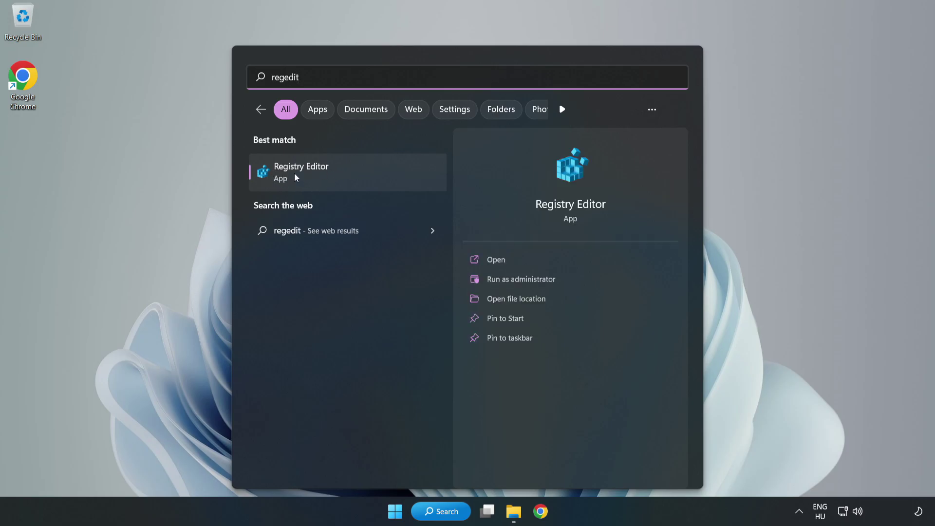
{"action": "left_click", "coordinate": [356, 177]}
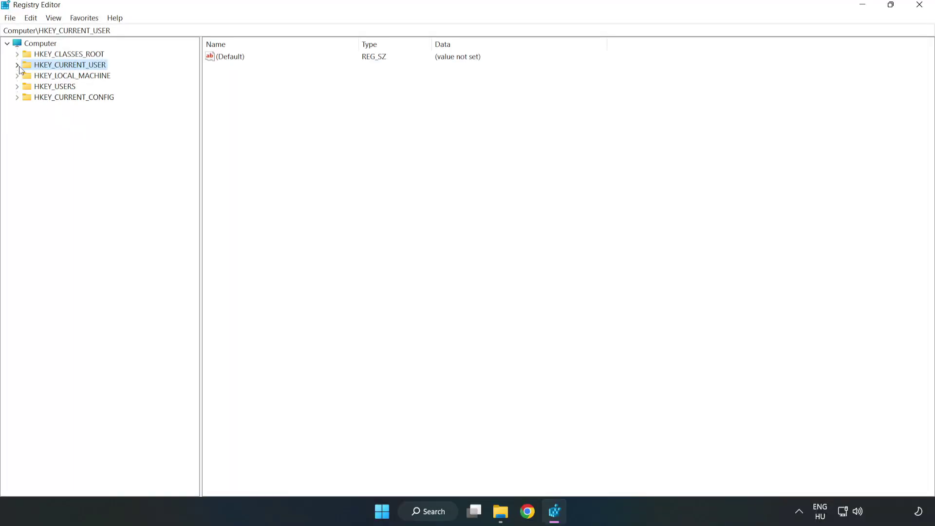
{"action": "left_click", "coordinate": [17, 66]}
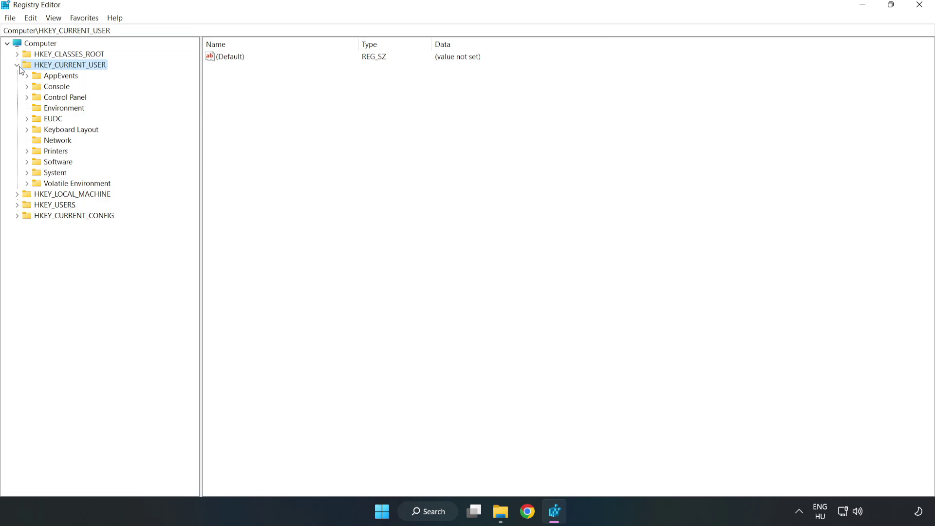
{"action": "left_click", "coordinate": [26, 173]}
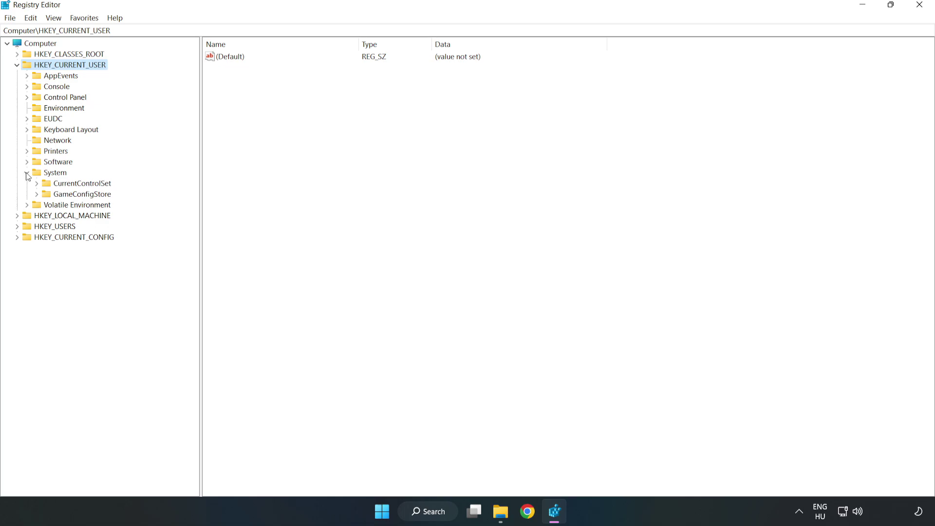
{"action": "left_click", "coordinate": [78, 198]}
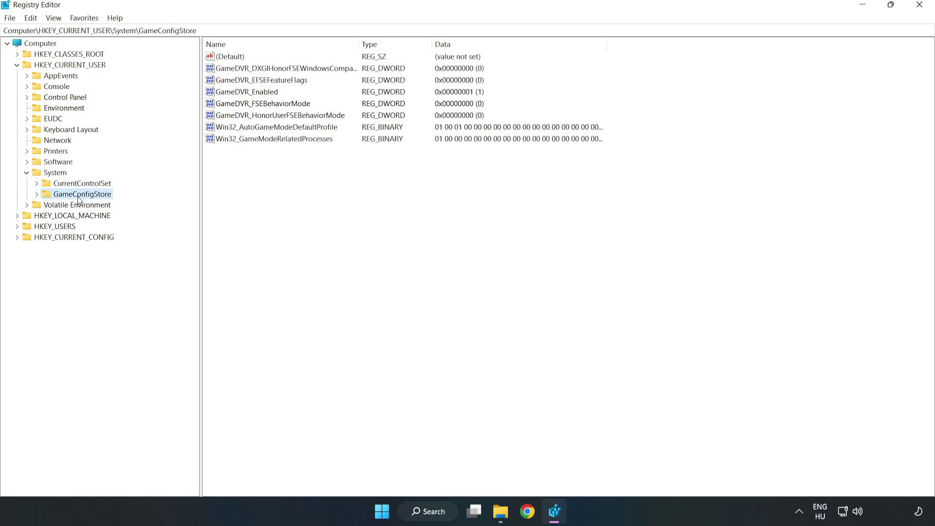
- Modify GameDVR_Enabled, replacing its value data 1 with 0
{"action": "left_click", "coordinate": [229, 94]}
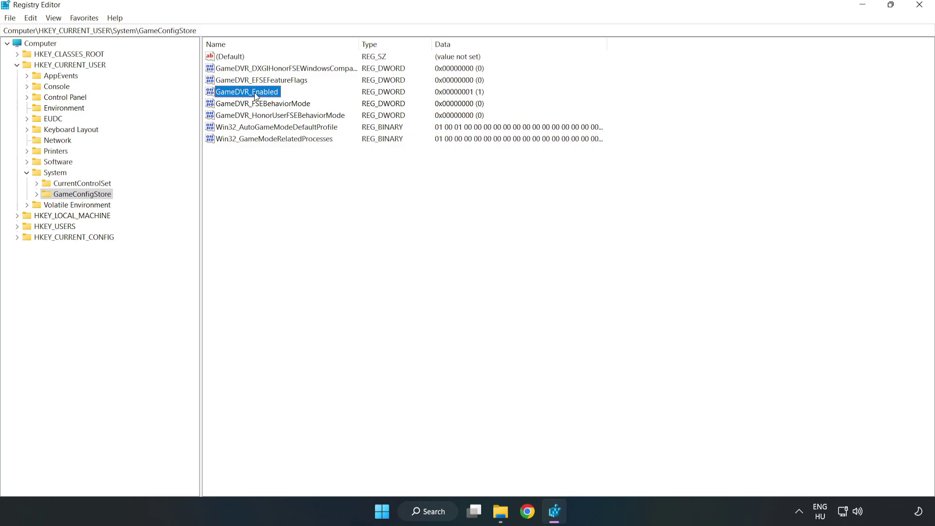
{"action": "right_click", "coordinate": [256, 97]}
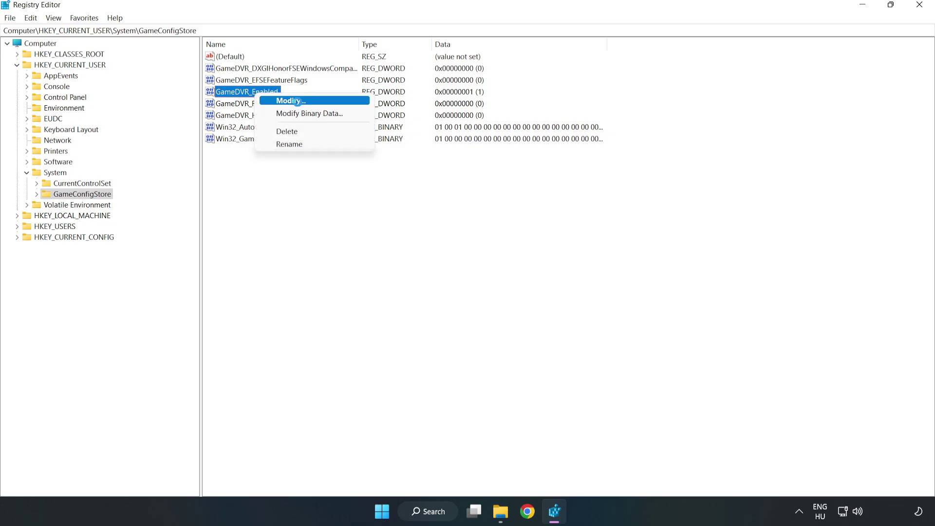
{"action": "left_click", "coordinate": [298, 101]}
{"action": "mouse_move", "coordinate": [191, 61]}
{"action": "left_mouse_down"}
{"action": "mouse_move", "coordinate": [330, 129]}
{"action": "mouse_move", "coordinate": [523, 196]}
{"action": "left_mouse_up"}
{"action": "left_click", "coordinate": [392, 254]}
{"action": "left_click_drag", "start_coordinate": [392, 253], "coordinate": [325, 243]}
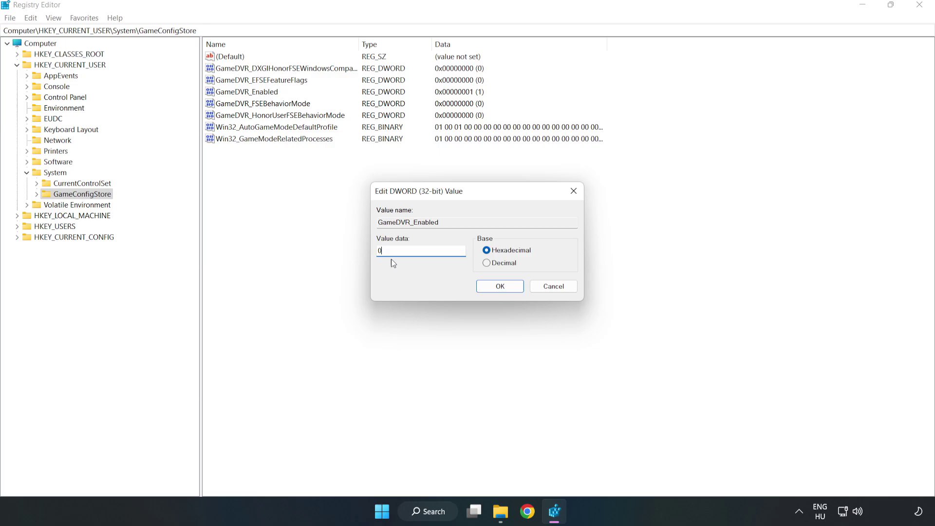
{"action": "type", "text": "0"}
{"action": "left_click", "coordinate": [501, 287]}
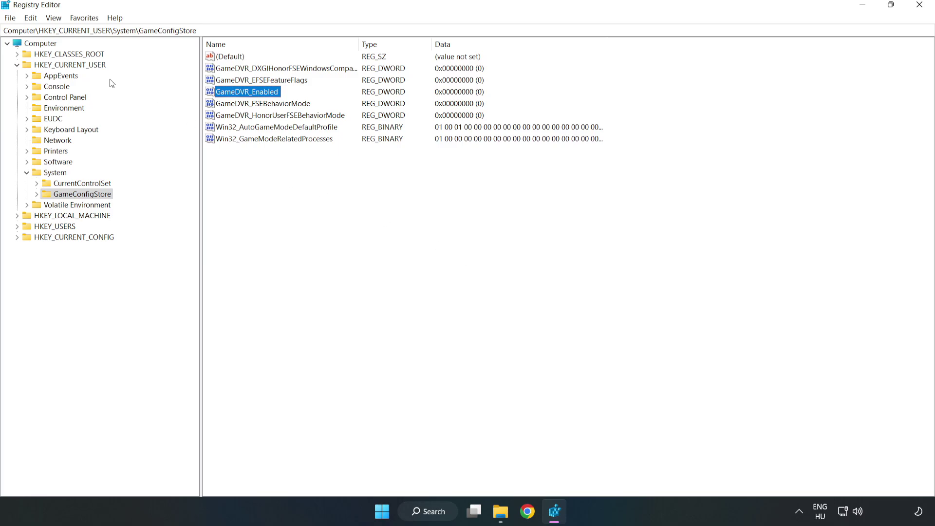
- Navigate to HKLM\SOFTWARE\Microsoft\PolicyManager\default\ApplicationManagement\AllowGameDVR
{"action": "left_click", "coordinate": [16, 65]}
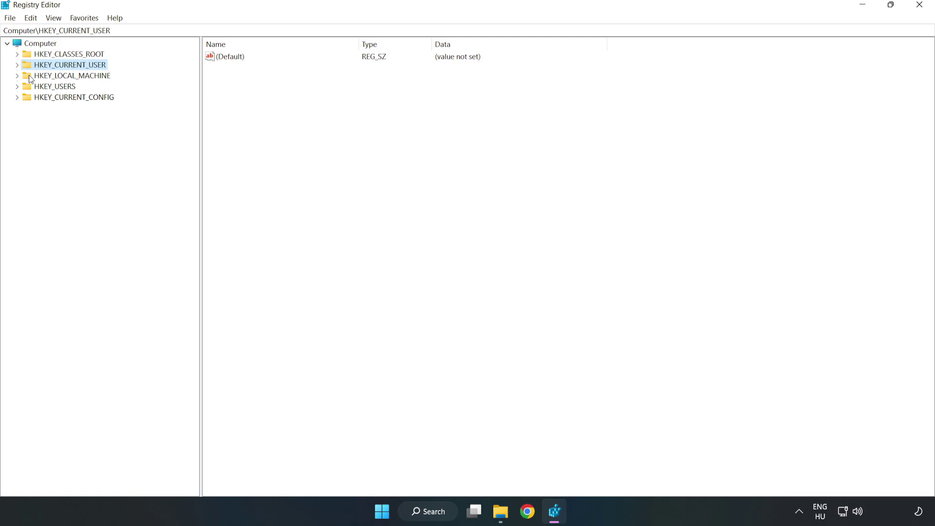
{"action": "double_click", "coordinate": [23, 76]}
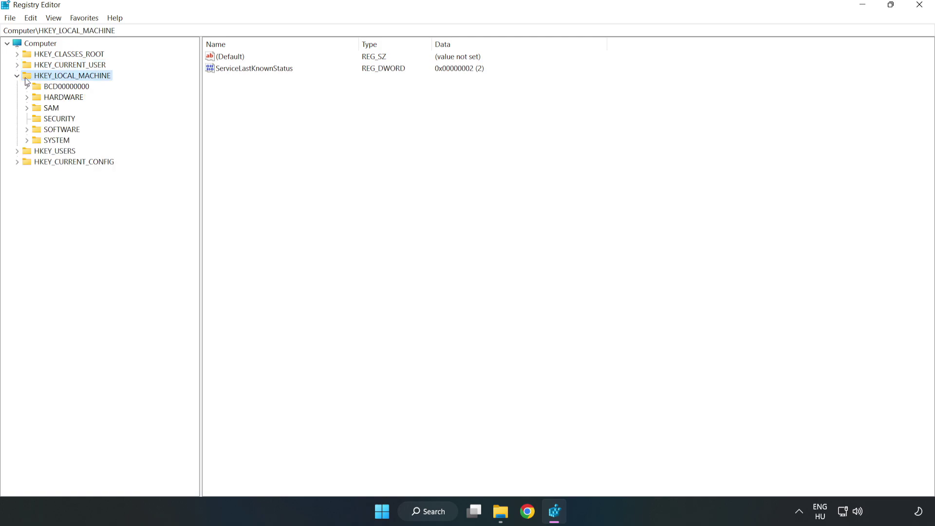
{"action": "left_click", "coordinate": [28, 130]}
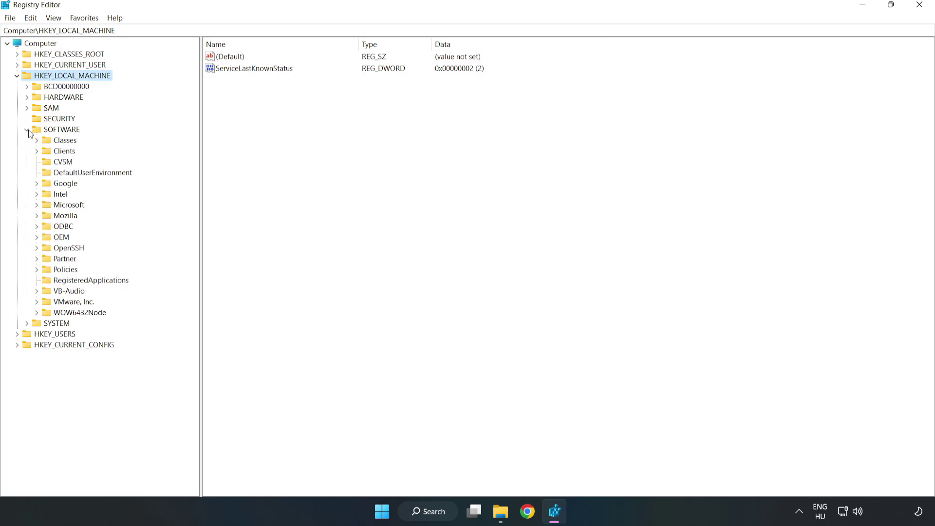
{"action": "left_click", "coordinate": [36, 206]}
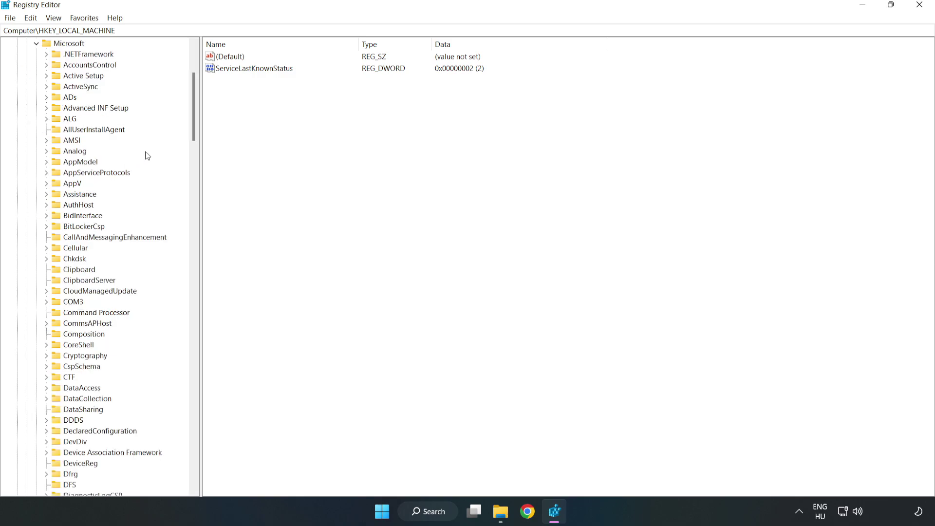
{"action": "left_click_drag", "start_coordinate": [193, 125], "coordinate": [213, 347]}
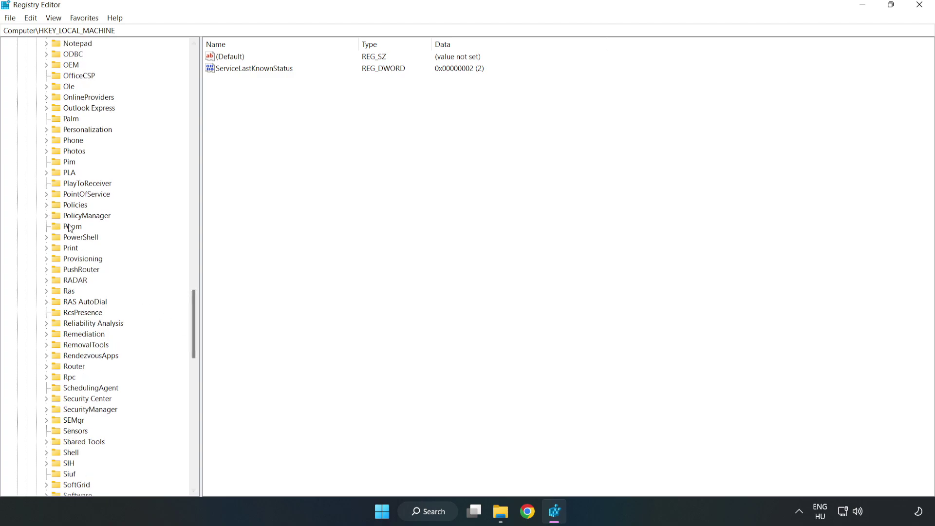
{"action": "left_click", "coordinate": [46, 215]}
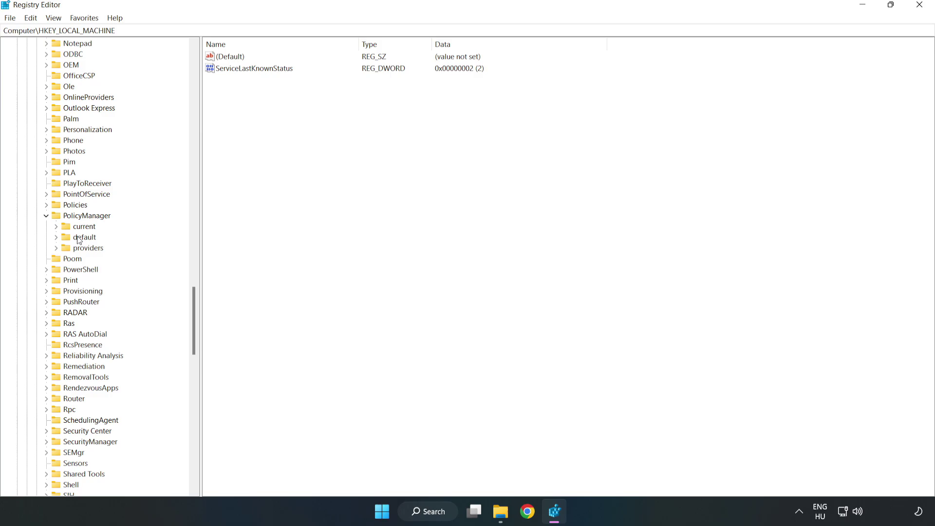
{"action": "left_click", "coordinate": [56, 237]}
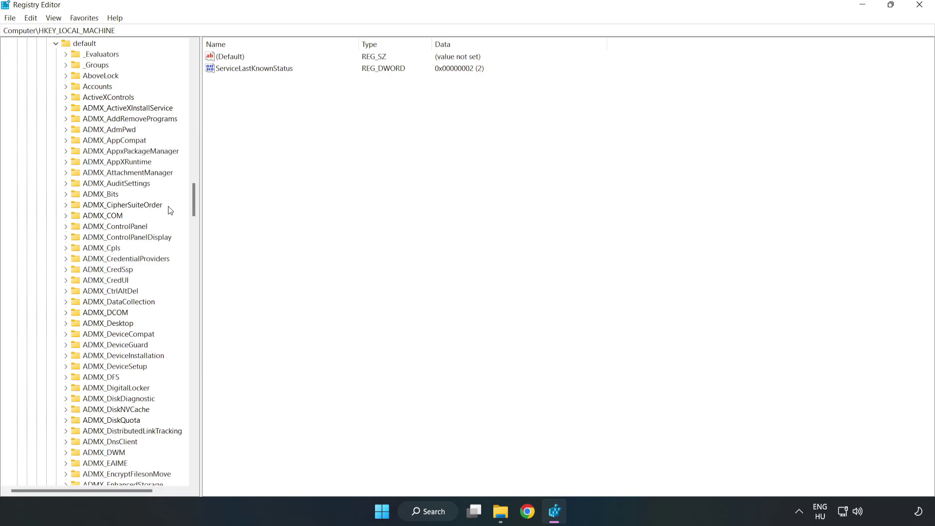
{"action": "left_click_drag", "start_coordinate": [194, 200], "coordinate": [189, 308]}
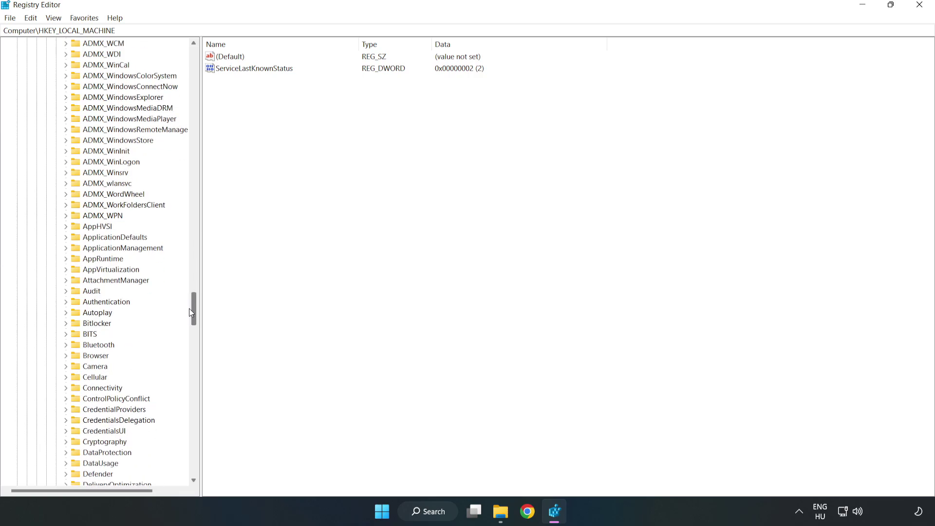
{"action": "left_click", "coordinate": [66, 248]}
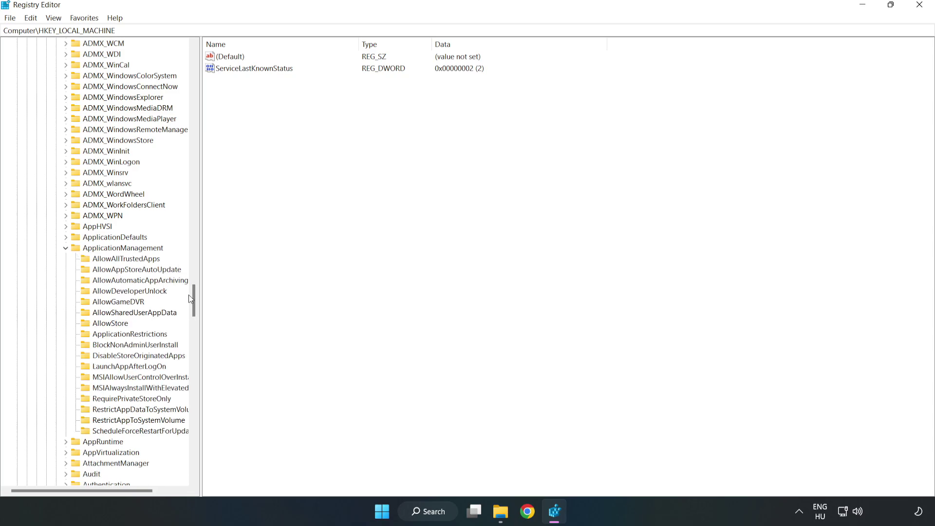
{"action": "left_click", "coordinate": [108, 303]}
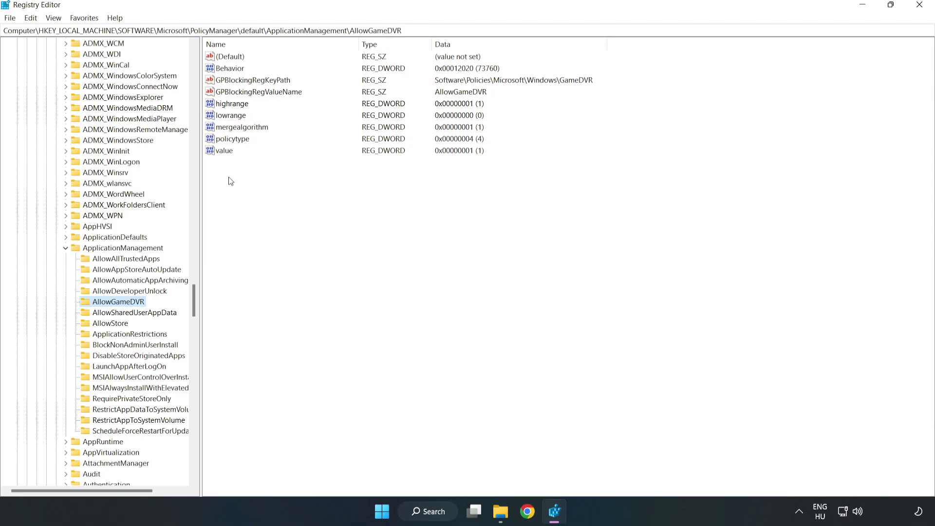
- Set the AllowGameDVR 'value' entry to 0 and close Registry Editor
{"action": "left_click", "coordinate": [218, 152]}
{"action": "right_click", "coordinate": [228, 154]}
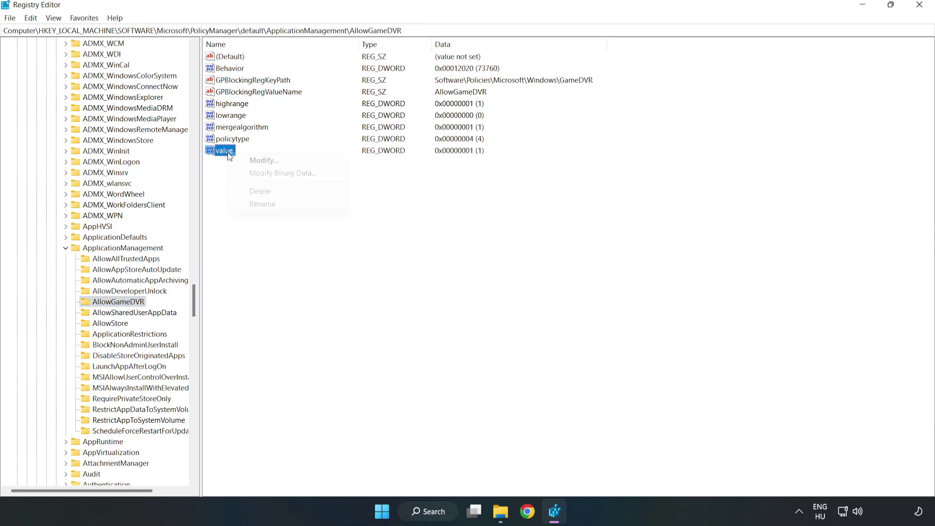
{"action": "left_click", "coordinate": [268, 161]}
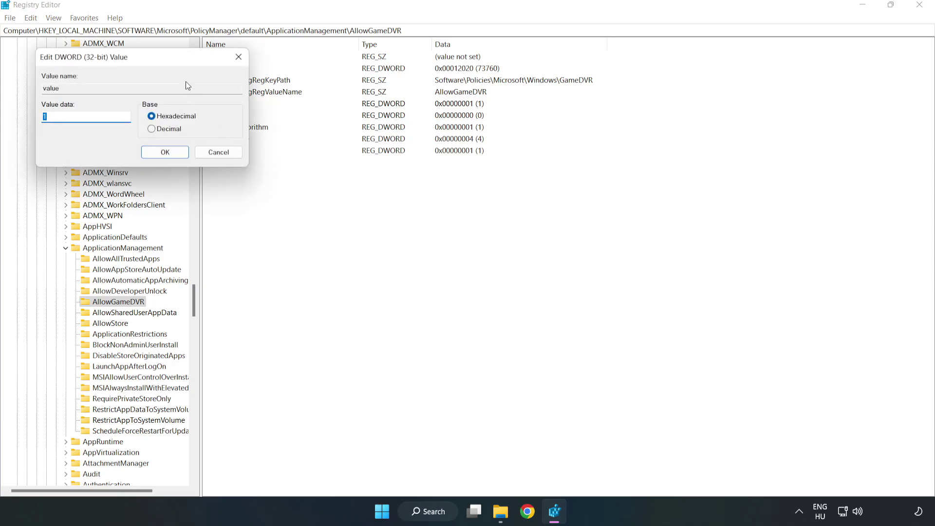
{"action": "left_click_drag", "start_coordinate": [171, 63], "coordinate": [474, 194]}
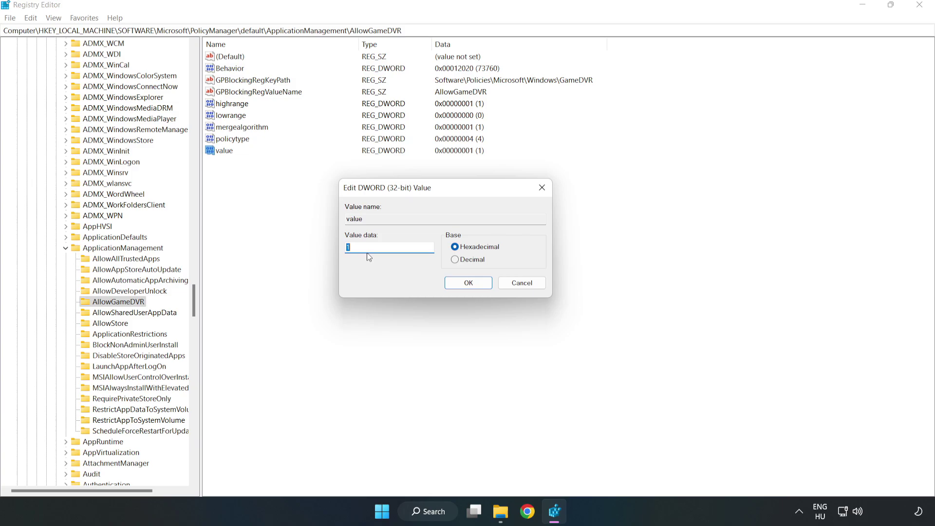
{"action": "type", "text": "0"}
{"action": "left_click", "coordinate": [469, 283]}
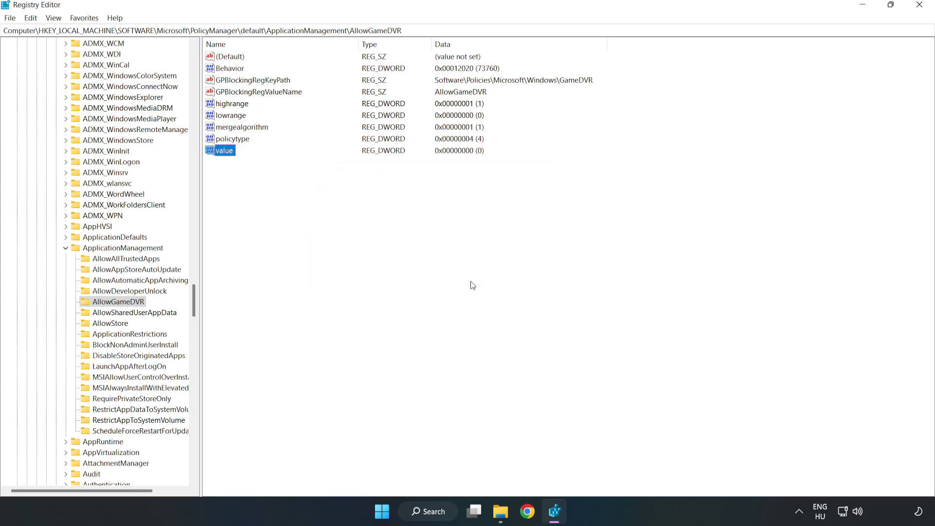
{"action": "left_click", "coordinate": [920, 6]}
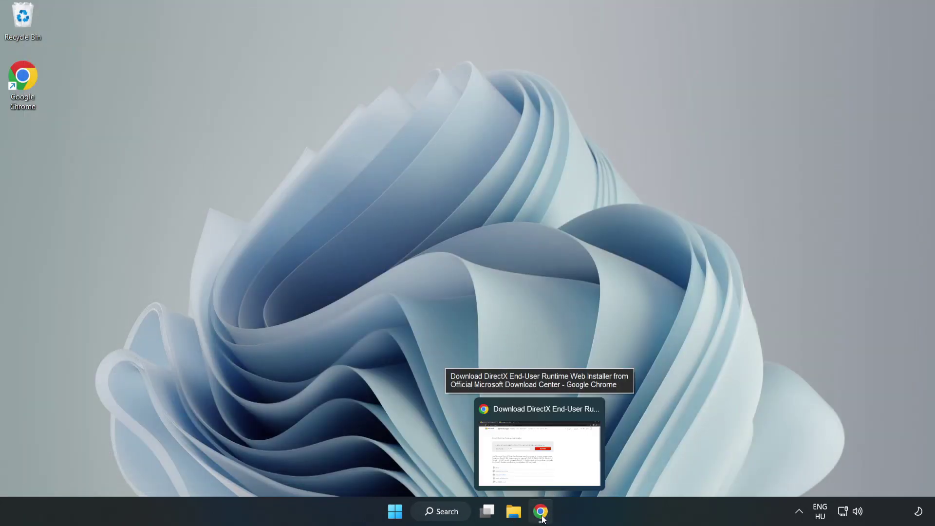
- Download dxwebsetup.exe from the DirectX page in Chrome and run it
{"action": "left_click", "coordinate": [541, 512]}
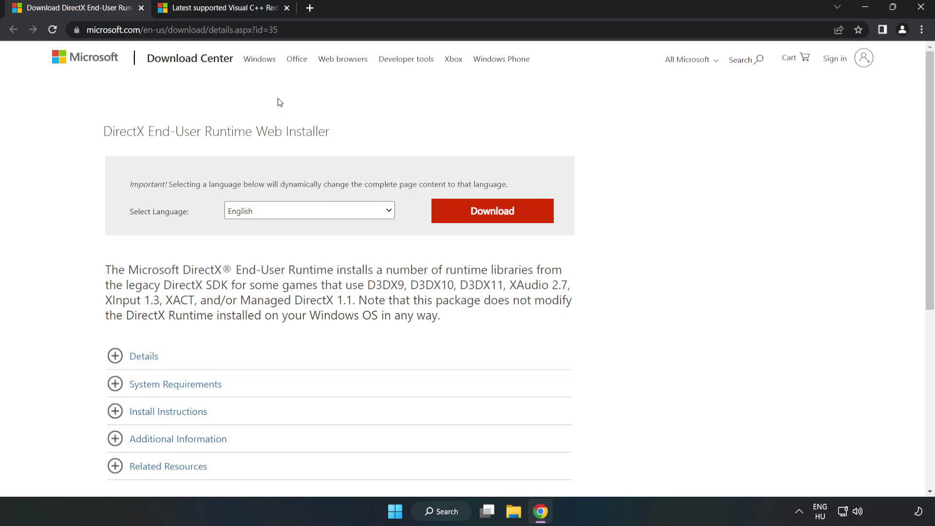
{"action": "left_click_drag", "start_coordinate": [292, 30], "coordinate": [235, 30]}
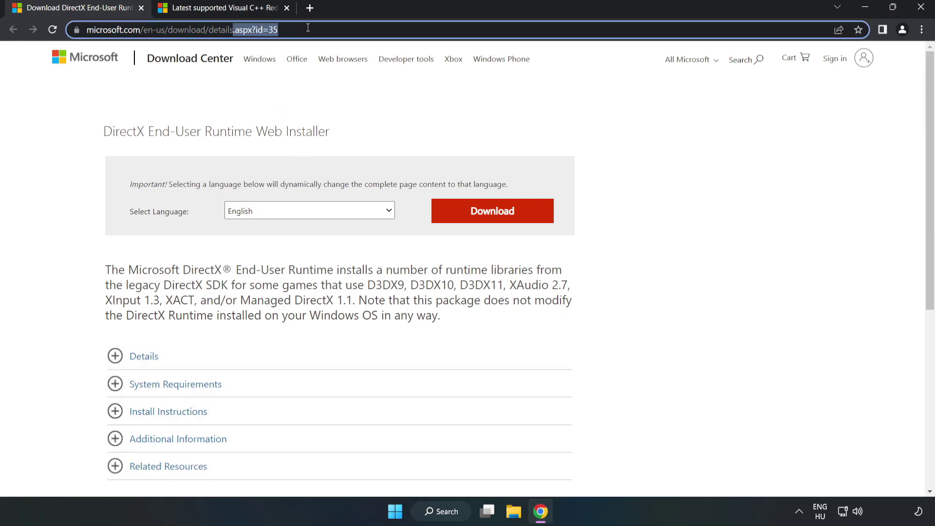
{"action": "left_click", "coordinate": [379, 115]}
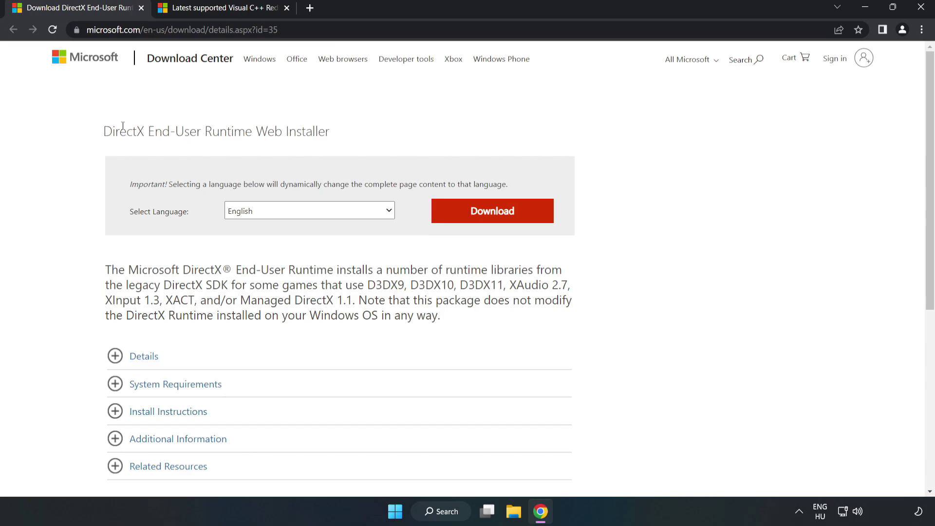
{"action": "left_click", "coordinate": [497, 221]}
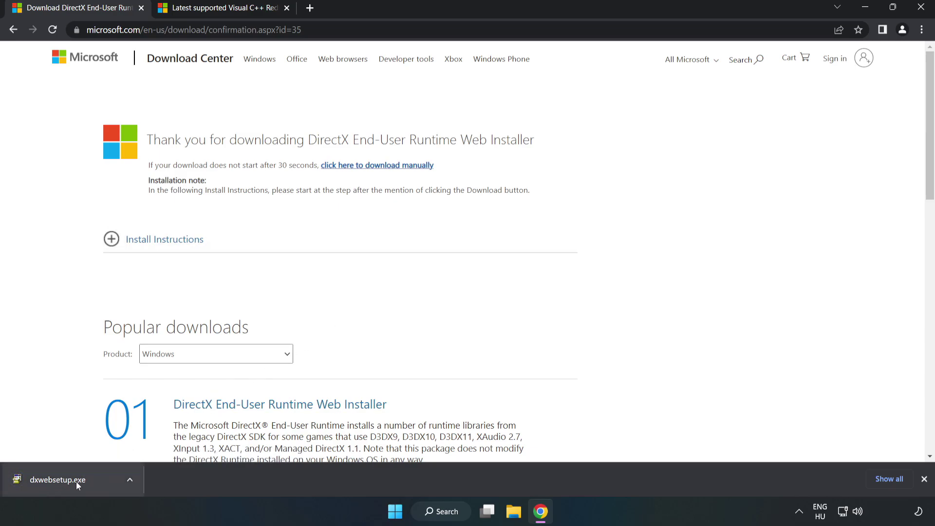
{"action": "left_click", "coordinate": [95, 483]}
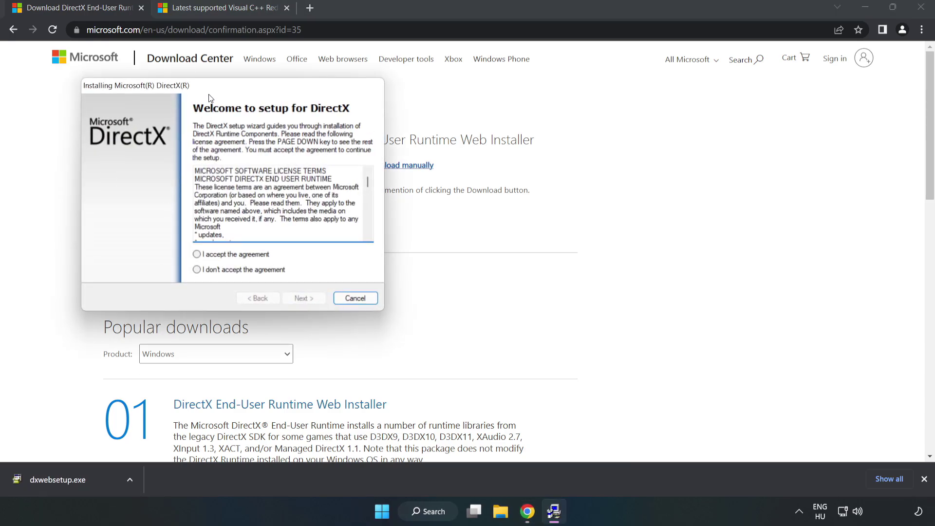
- Accept the DirectX license, decline the Bing Bar, and finish the installation
{"action": "left_click_drag", "start_coordinate": [207, 86], "coordinate": [441, 132]}
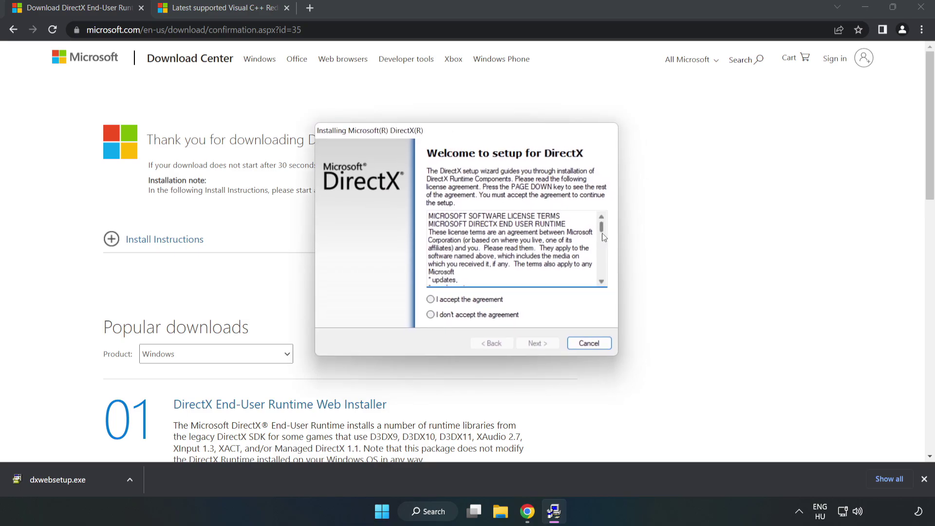
{"action": "left_click_drag", "start_coordinate": [602, 234], "coordinate": [602, 276]}
{"action": "left_click", "coordinate": [431, 300]}
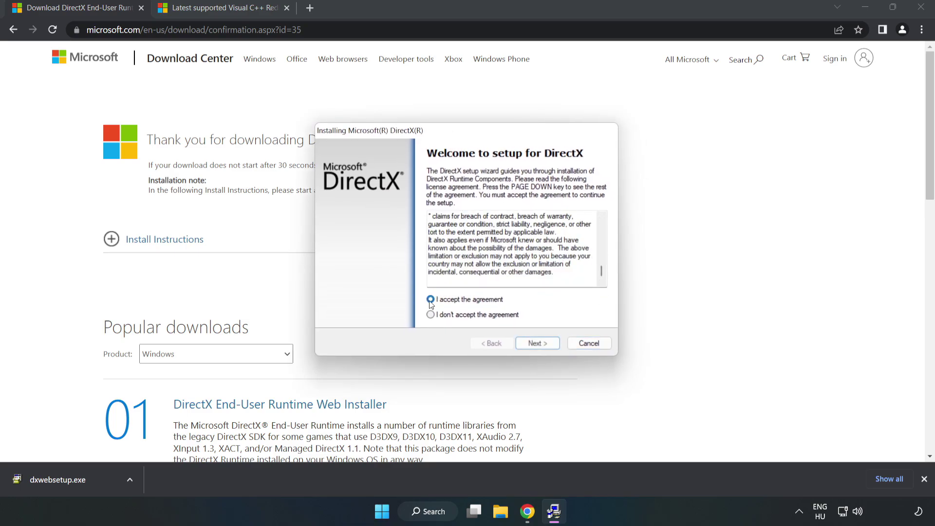
{"action": "left_click", "coordinate": [542, 344]}
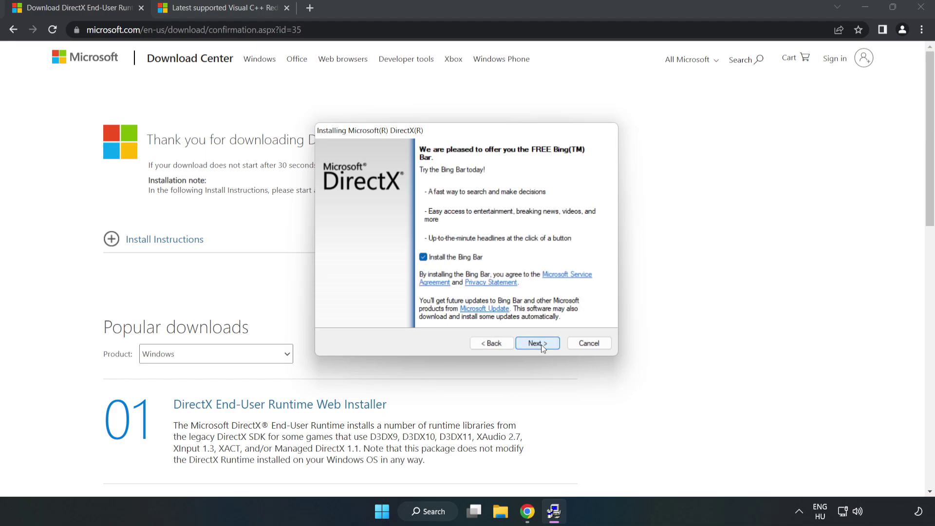
{"action": "left_click", "coordinate": [423, 258]}
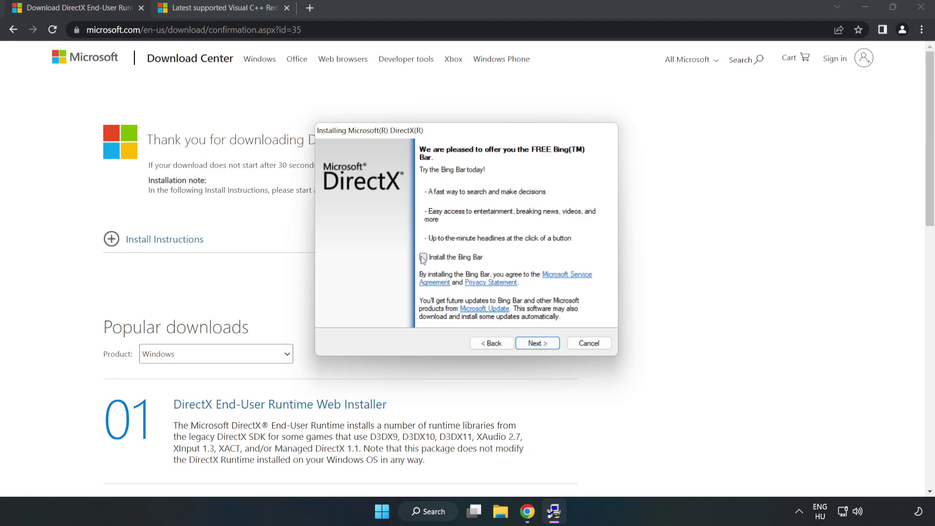
{"action": "left_click", "coordinate": [540, 344]}
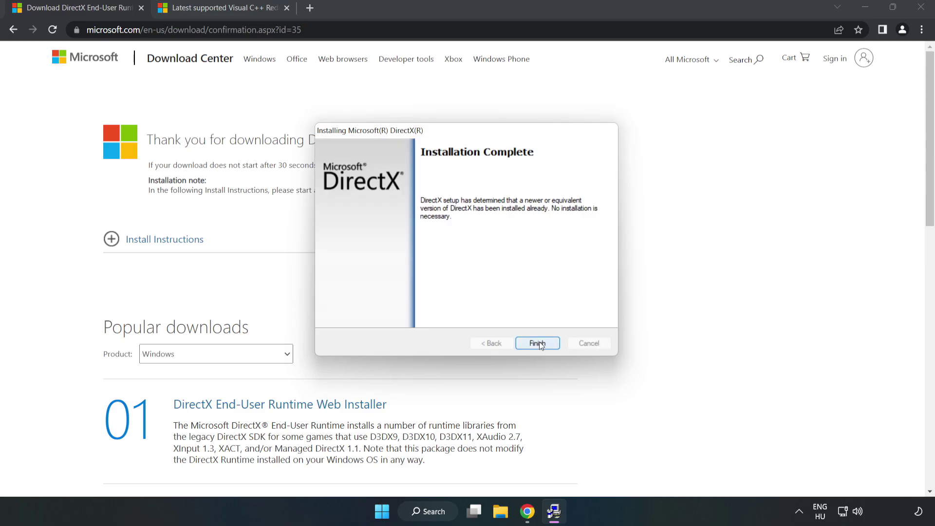
{"action": "left_click", "coordinate": [539, 346]}
{"action": "left_click", "coordinate": [539, 344]}
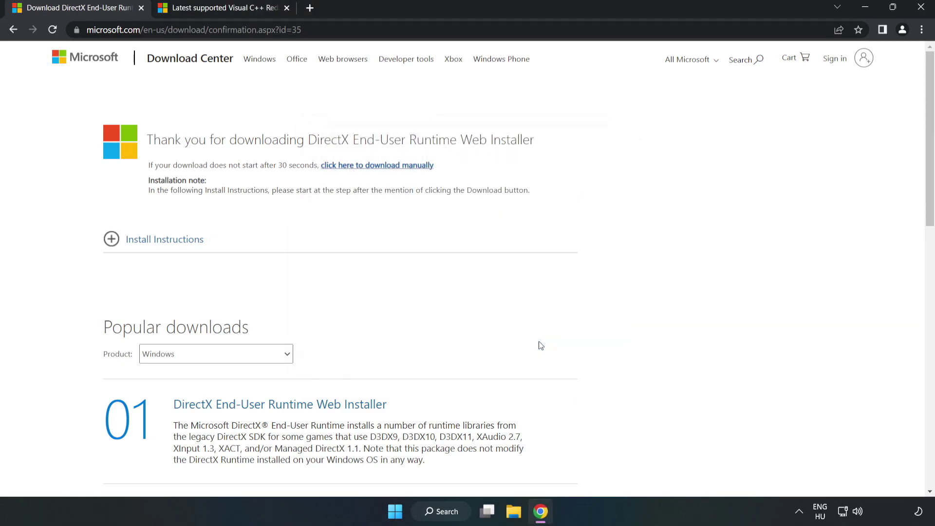
- Close the DirectX tab, download the x86, x64 and ARM64 redistributables, and run ARM64
{"action": "left_click", "coordinate": [141, 8]}
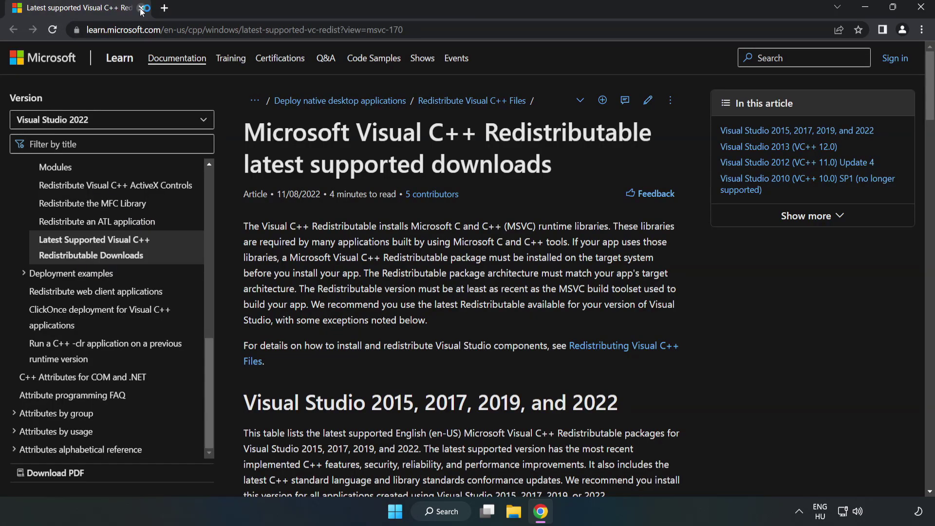
{"action": "left_click", "coordinate": [212, 30]}
{"action": "left_click", "coordinate": [431, 29]}
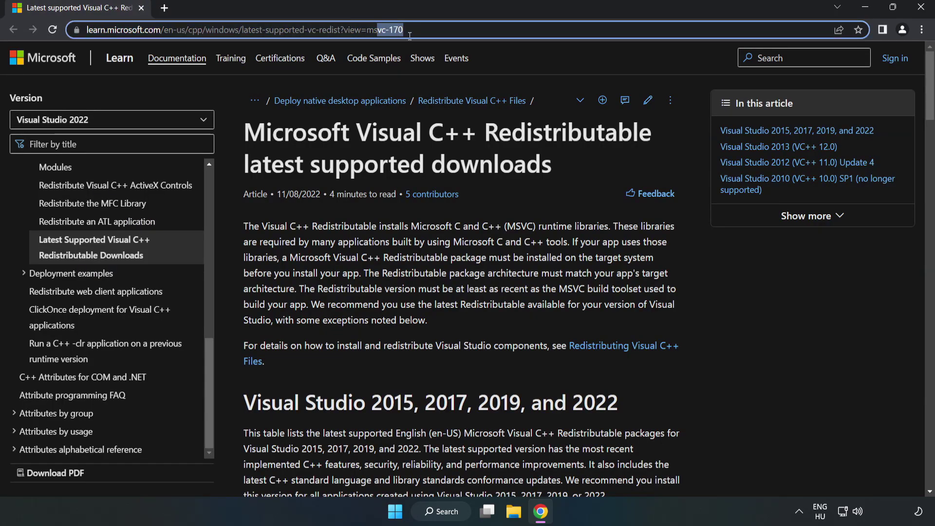
{"action": "left_click", "coordinate": [483, 160]}
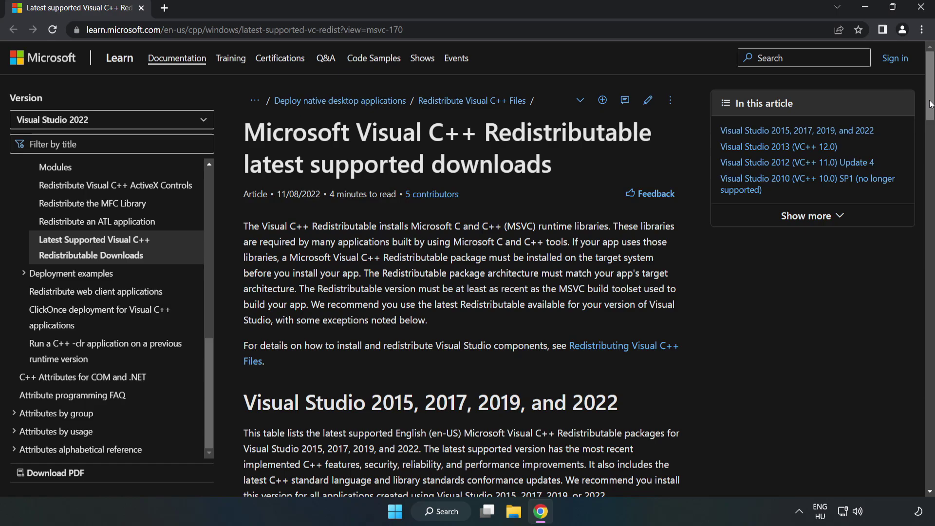
{"action": "left_click_drag", "start_coordinate": [930, 109], "coordinate": [930, 155]}
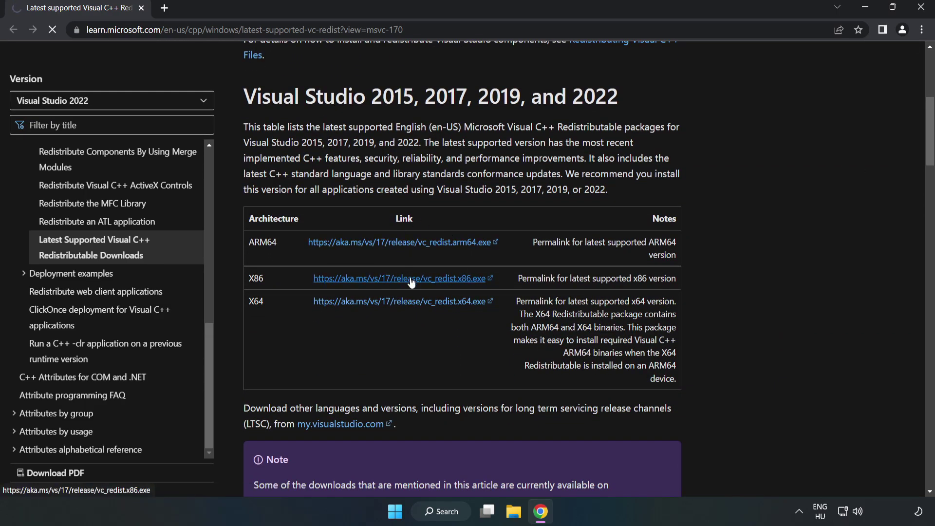
{"action": "left_click", "coordinate": [411, 279]}
{"action": "left_click", "coordinate": [414, 302]}
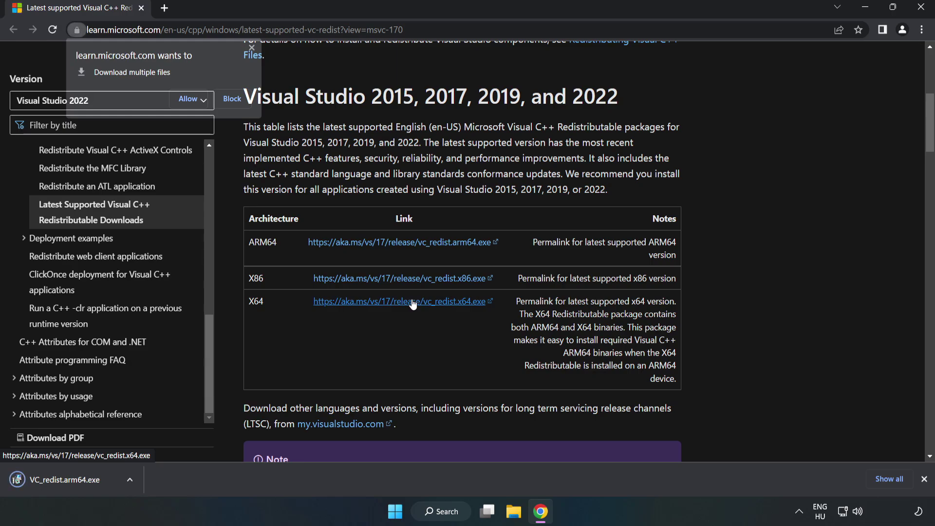
{"action": "left_click", "coordinate": [189, 99]}
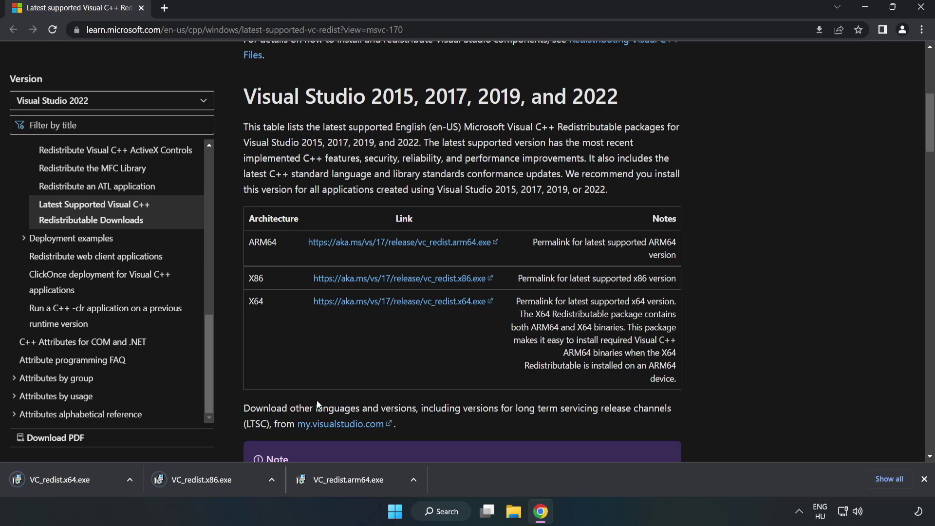
{"action": "left_click", "coordinate": [358, 483]}
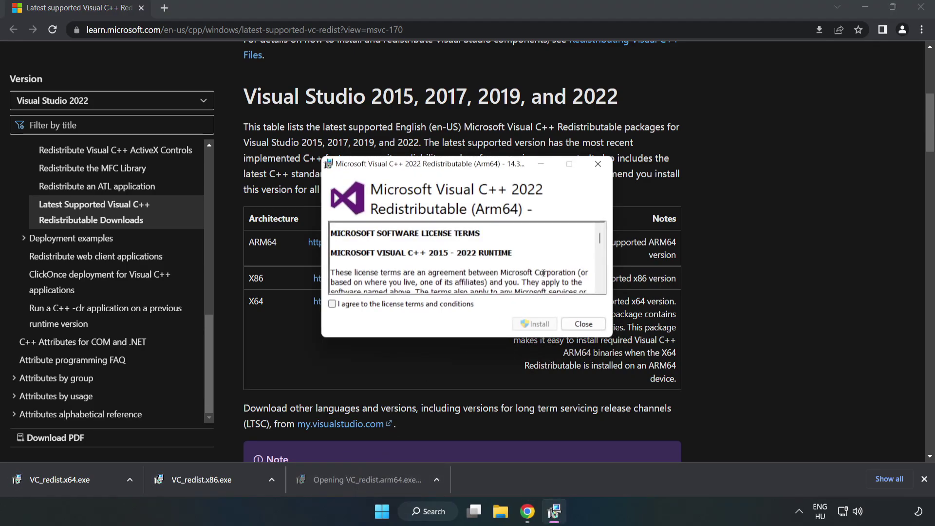
- Accept the Visual C++ license and attempt the ARM64 install, dismissing its failure
{"action": "left_click_drag", "start_coordinate": [599, 240], "coordinate": [596, 293]}
{"action": "left_click", "coordinate": [412, 304]}
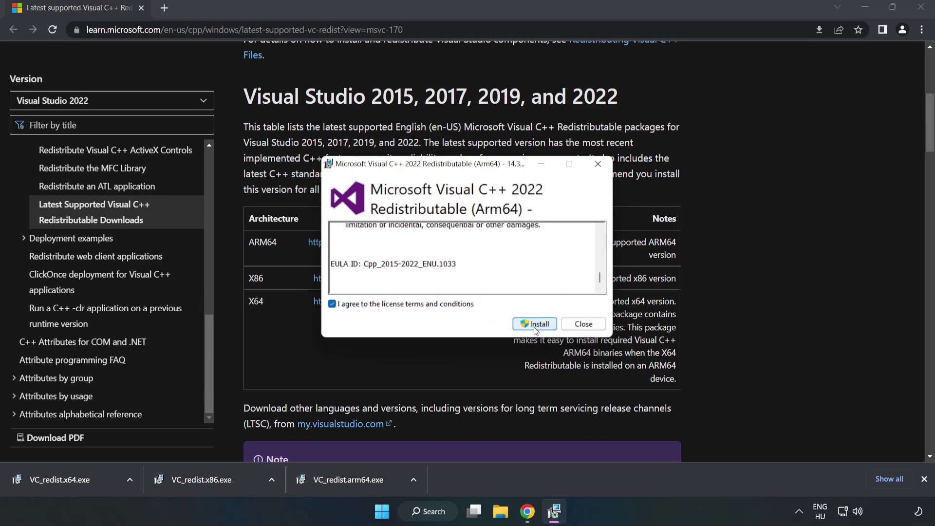
{"action": "left_click", "coordinate": [536, 327]}
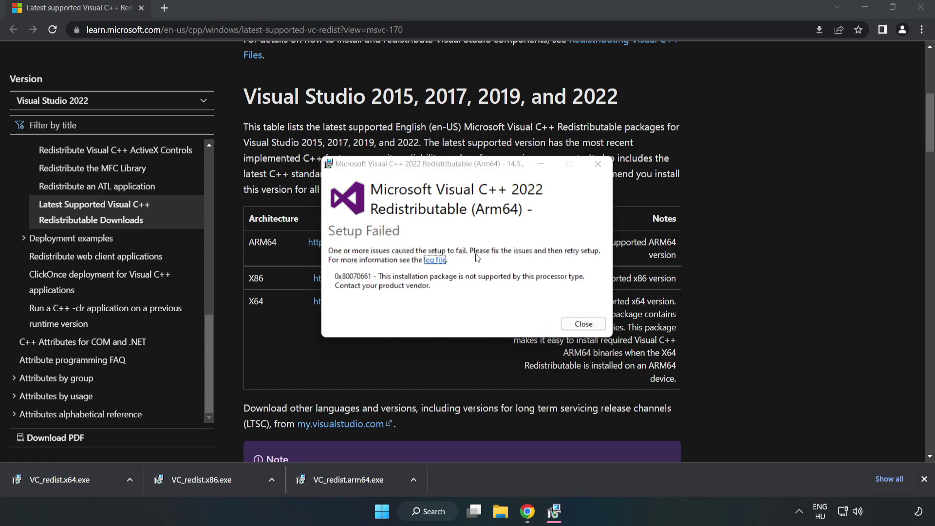
{"action": "left_click", "coordinate": [583, 324]}
- Install the x86 and x64 redistributables without restarting, then close Chrome
{"action": "left_click", "coordinate": [222, 480]}
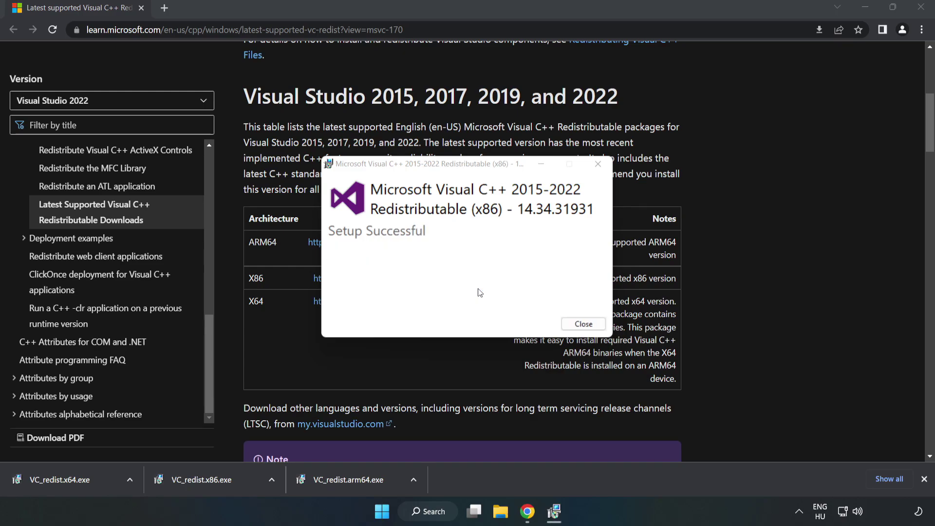
{"action": "left_click", "coordinate": [583, 324]}
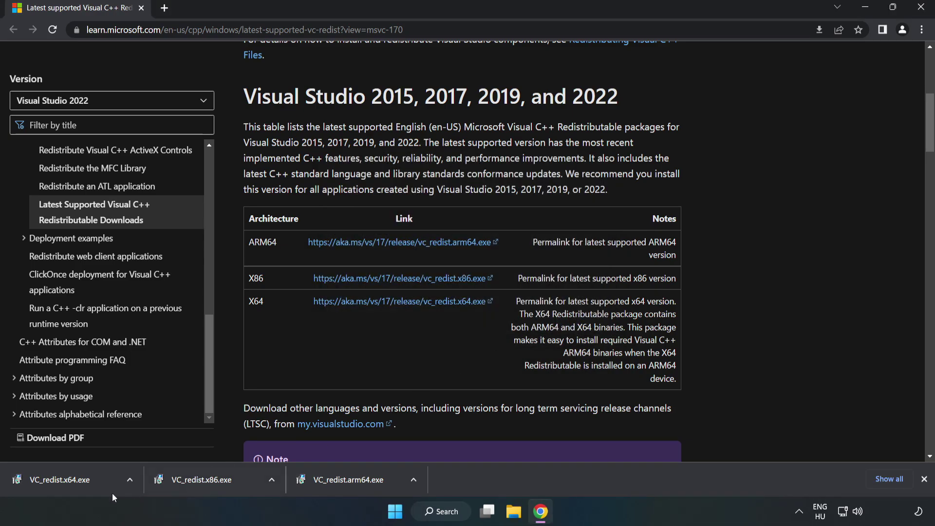
{"action": "left_click", "coordinate": [51, 477]}
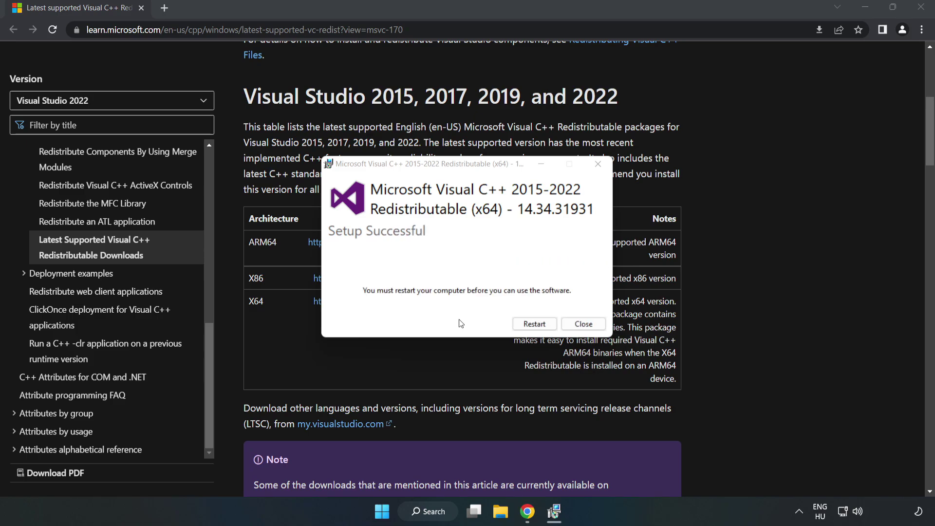
{"action": "left_click", "coordinate": [584, 325]}
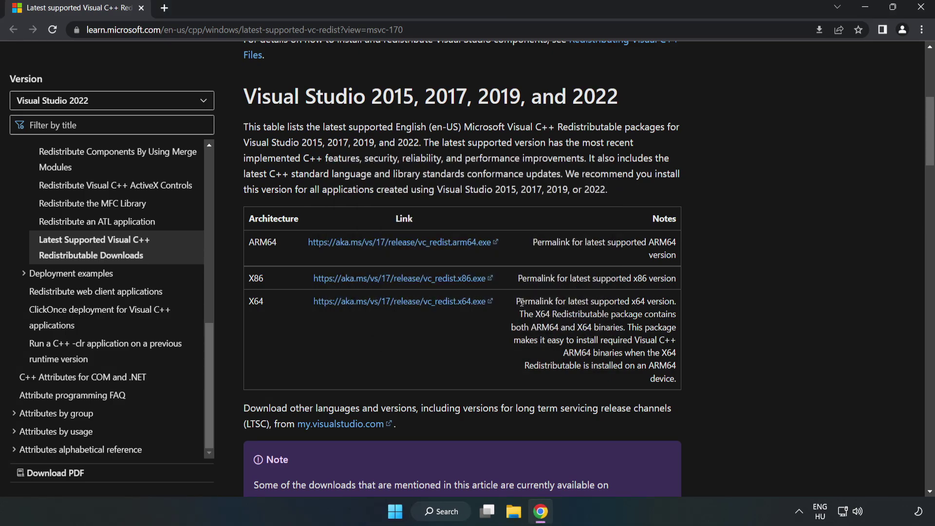
{"action": "left_click", "coordinate": [922, 8]}
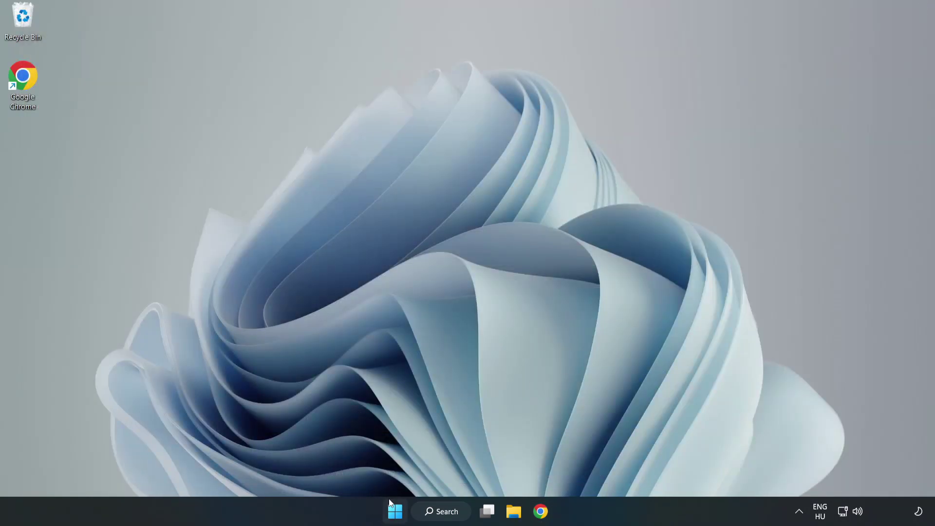
- Open the Start menu's power options showing Sleep, Shut down and Restart
{"action": "left_click", "coordinate": [394, 512]}
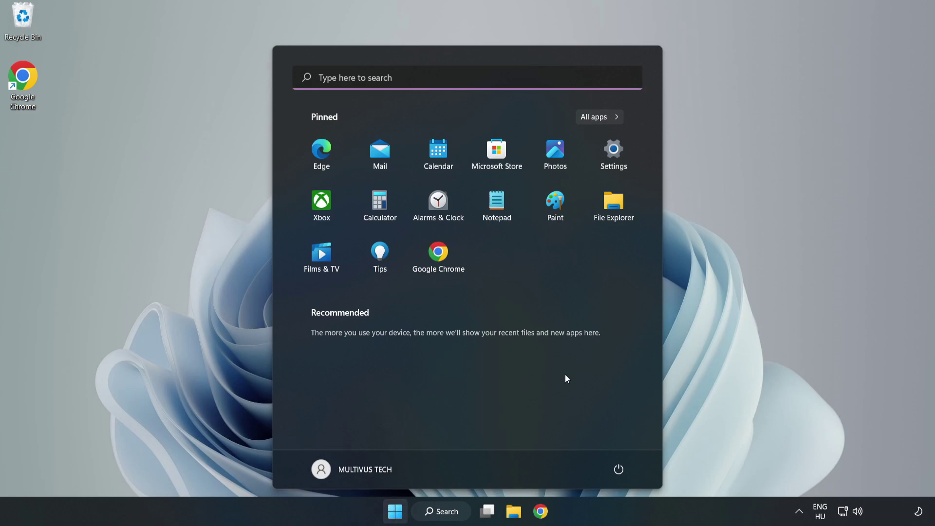
{"action": "left_click", "coordinate": [616, 472]}
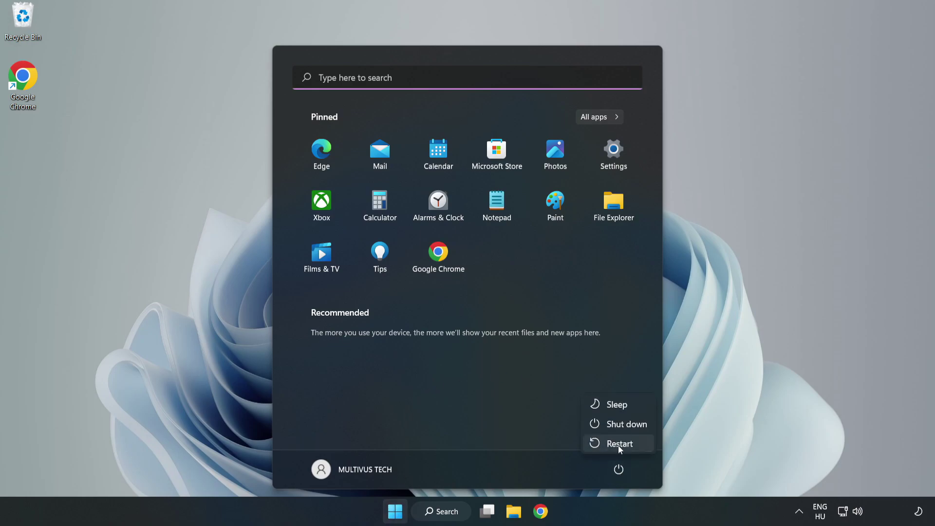